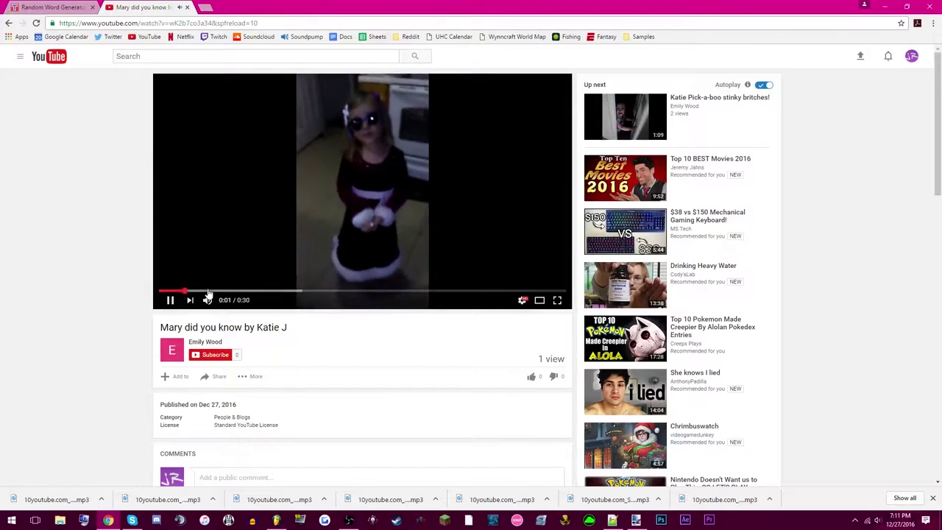
Pause the "Mary did you know" video and select its web address
scroll(124, 259, down, 3)
scroll(125, 261, up, 3)
key(space)
click(117, 26)
click(103, 26)
Open "432Hz Chakra Cleansing, DNA Repair, And Meditation Frequency Tones" from the heartbeat search results and skip its ad
scroll(238, 274, down, 3)
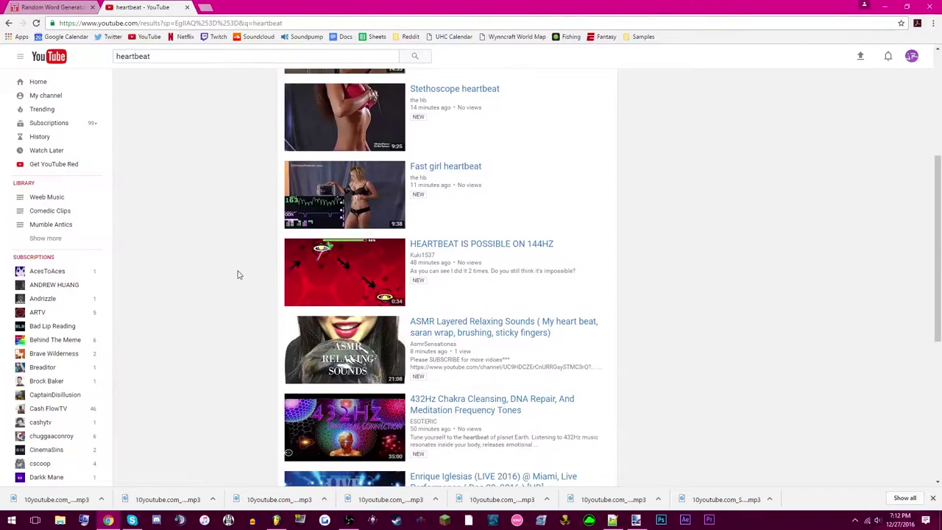
scroll(237, 275, down, 1)
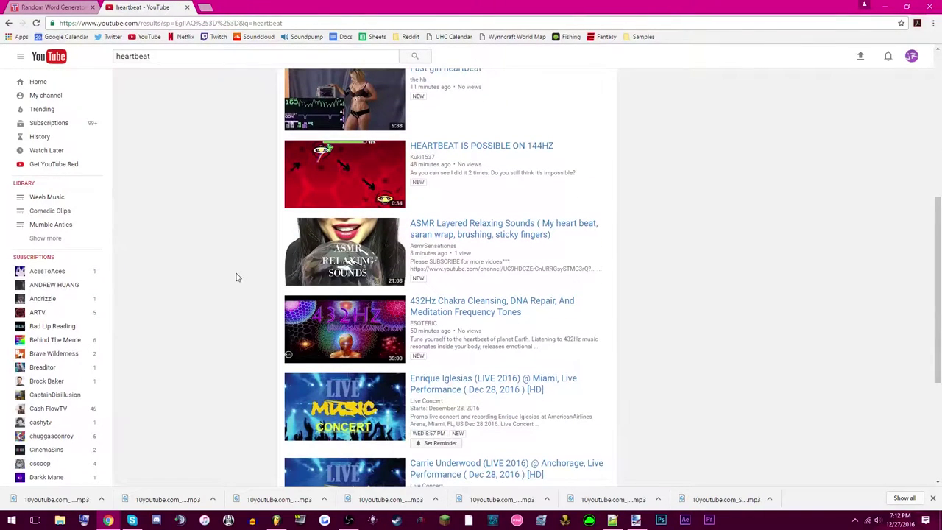
scroll(358, 271, down, 1)
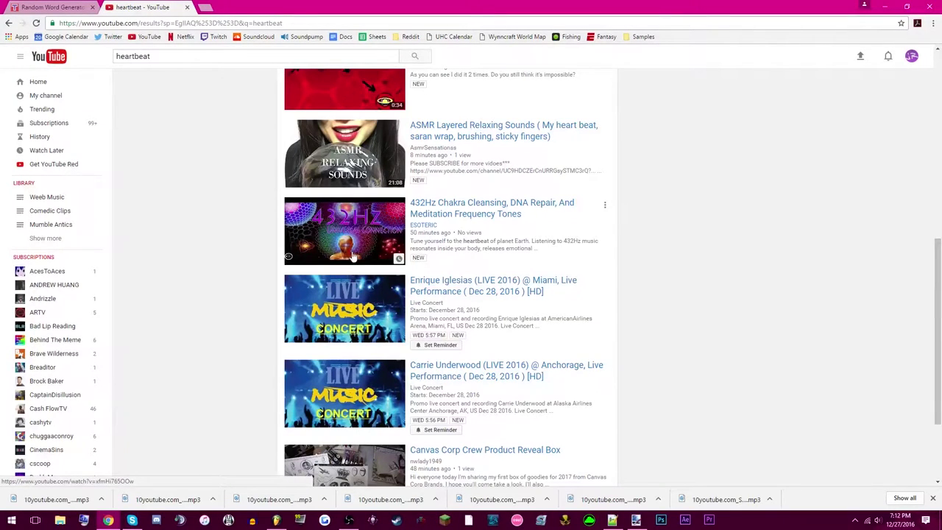
click(352, 255)
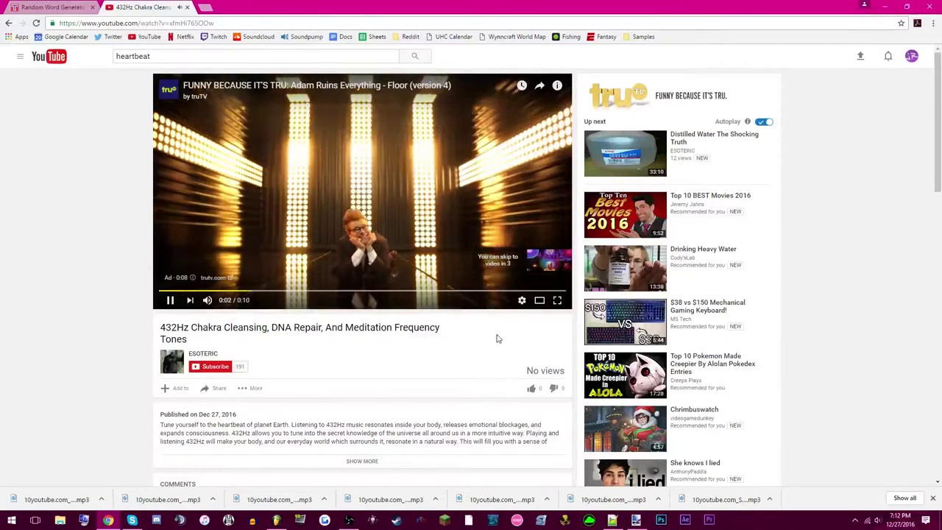
click(535, 268)
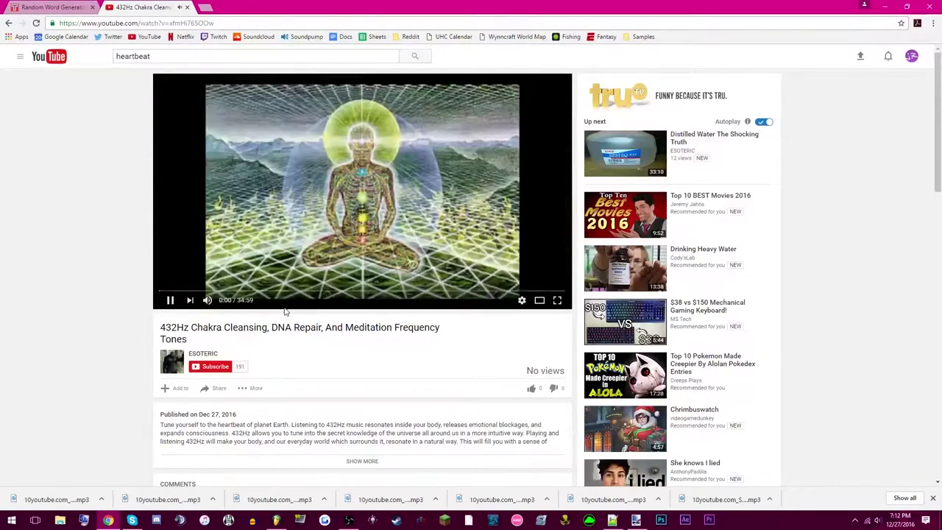
Sample the meditation video's sound at several points, including about 14:51 and 23:52
scroll(289, 233, down, 3)
scroll(280, 280, up, 3)
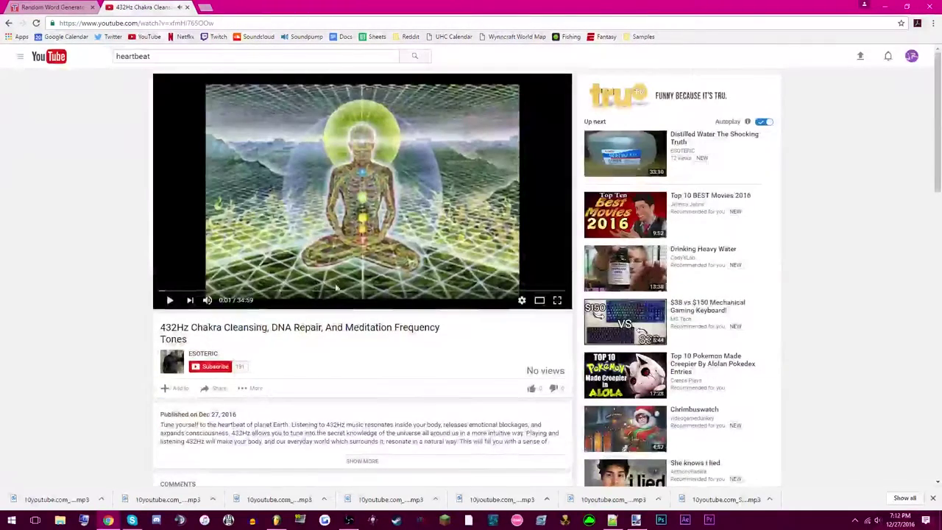
click(333, 292)
click(329, 256)
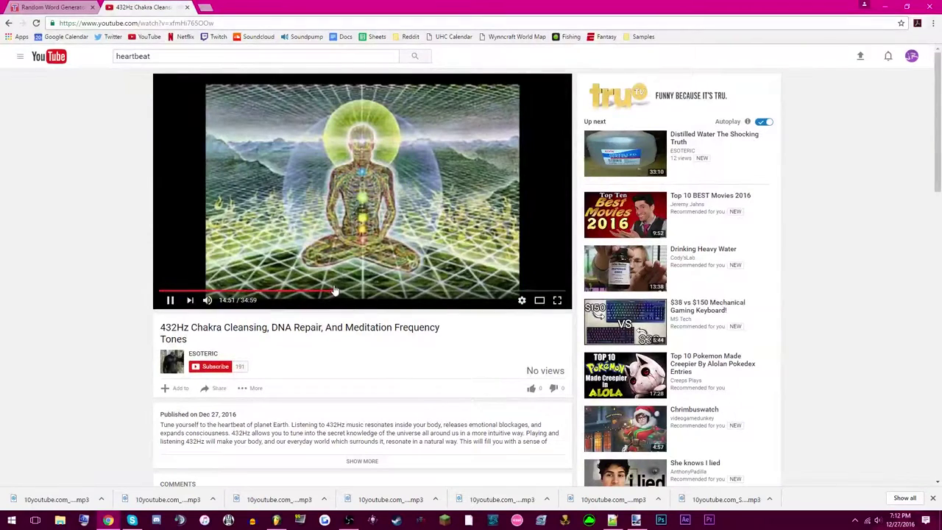
click(436, 292)
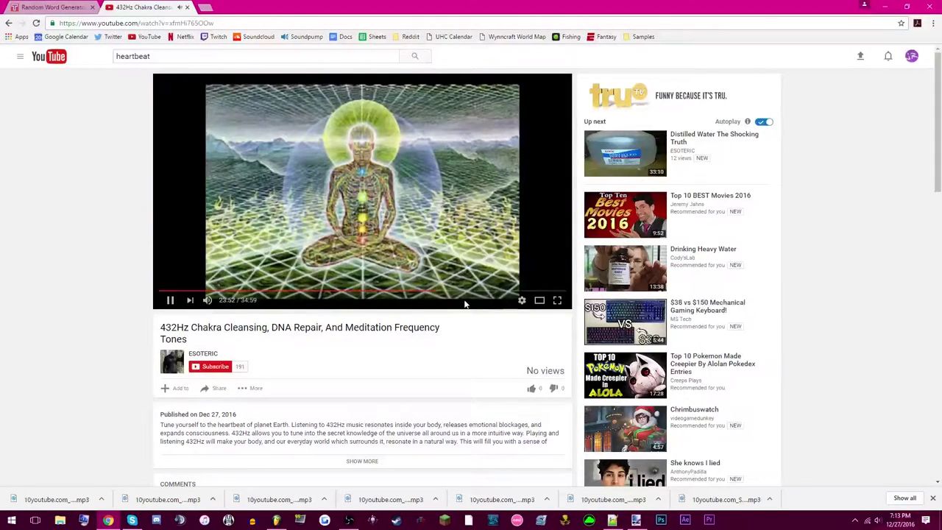
click(473, 293)
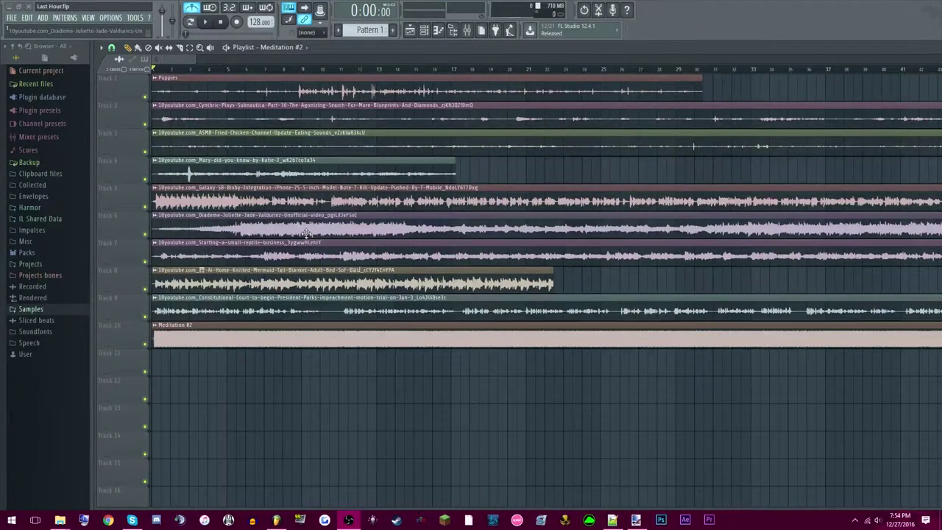
Solo Track 1 with the Puppies clip in the Last Hour.flp playlist
scroll(442, 316, down, 10)
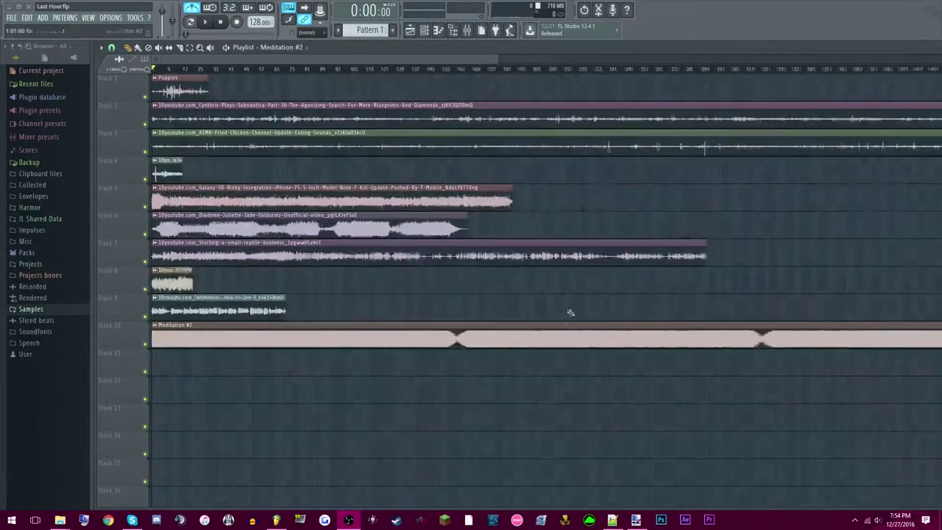
scroll(368, 330, up, 5)
scroll(364, 331, up, 1)
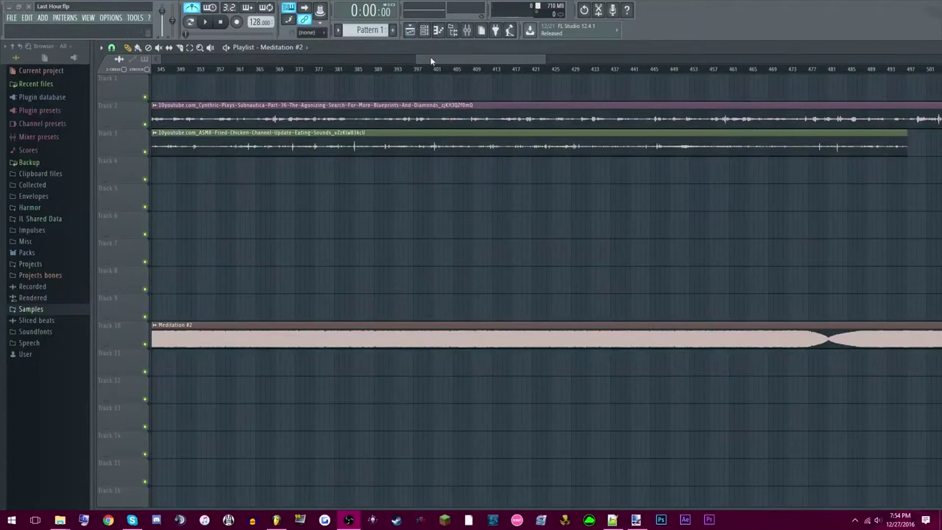
drag(431, 59, 159, 60)
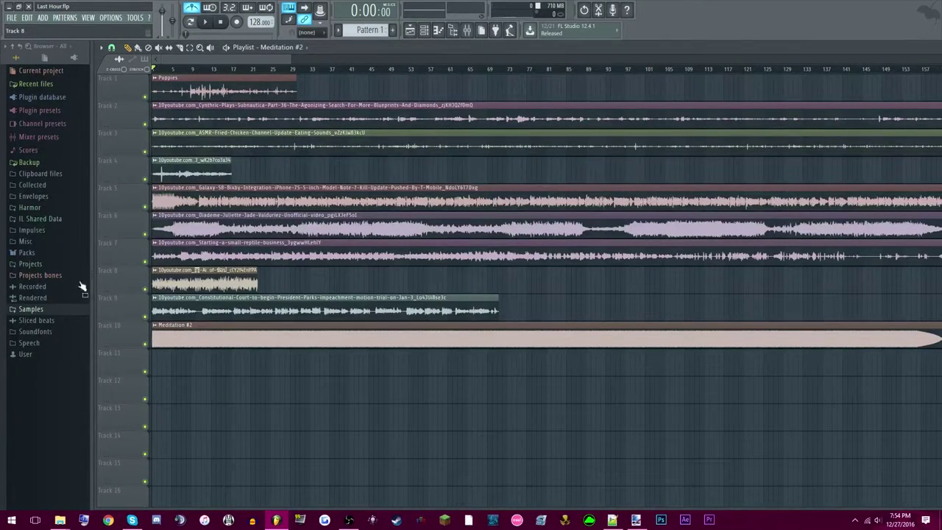
scroll(116, 235, up, 3)
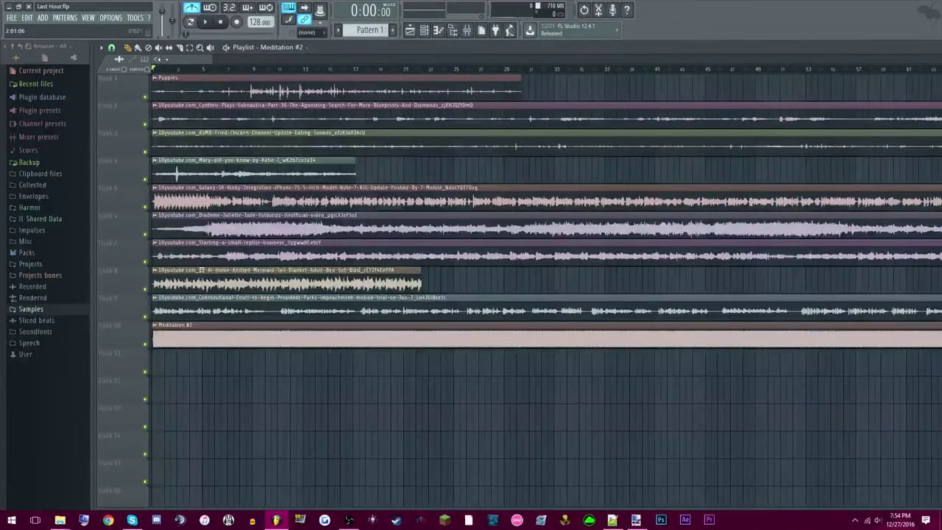
right_click(141, 97)
click(132, 102)
right_click(145, 97)
key(space)
key(space)
Show the channel rack and open the Puppies channel's sample for editing in Edison
scroll(211, 109, up, 5)
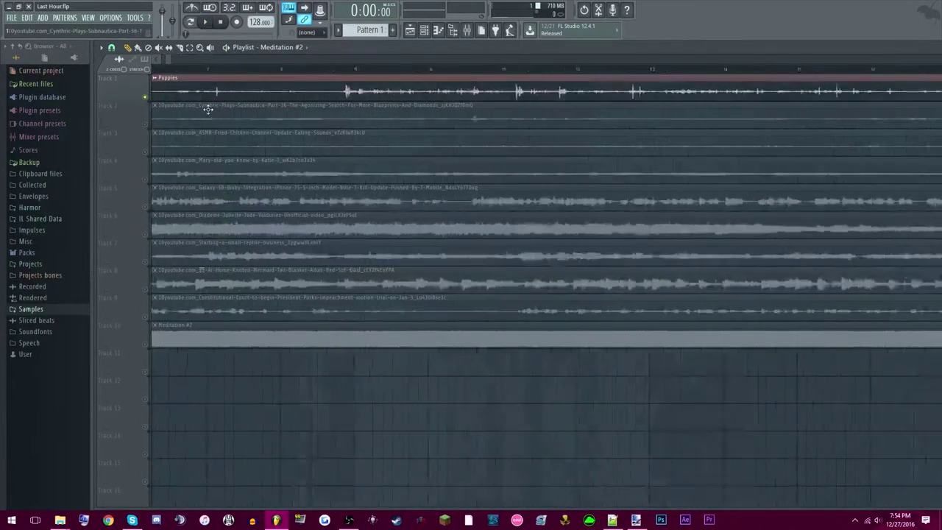
scroll(211, 109, down, 5)
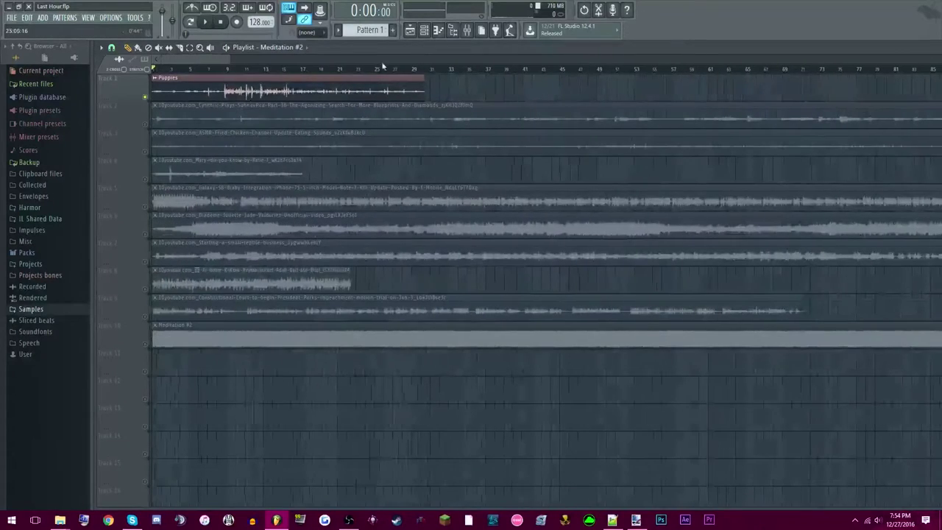
click(436, 31)
click(440, 119)
right_click(332, 337)
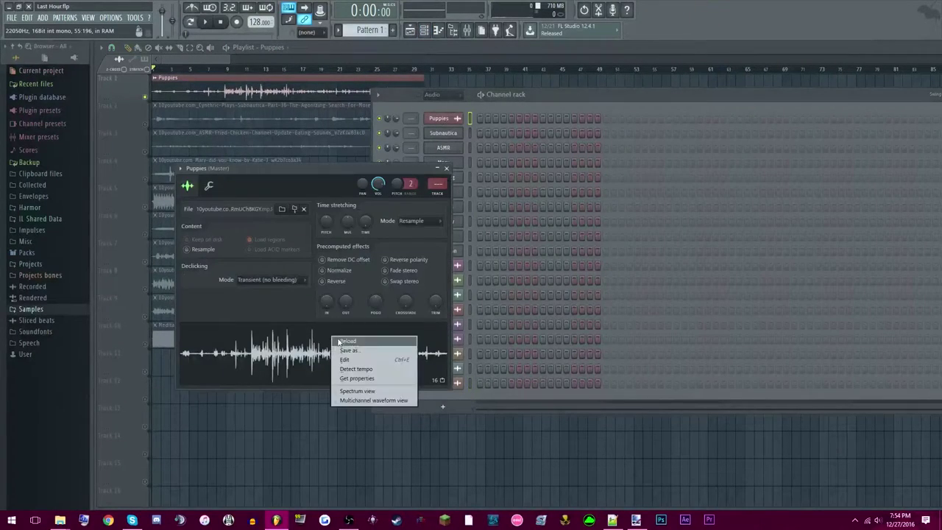
click(376, 361)
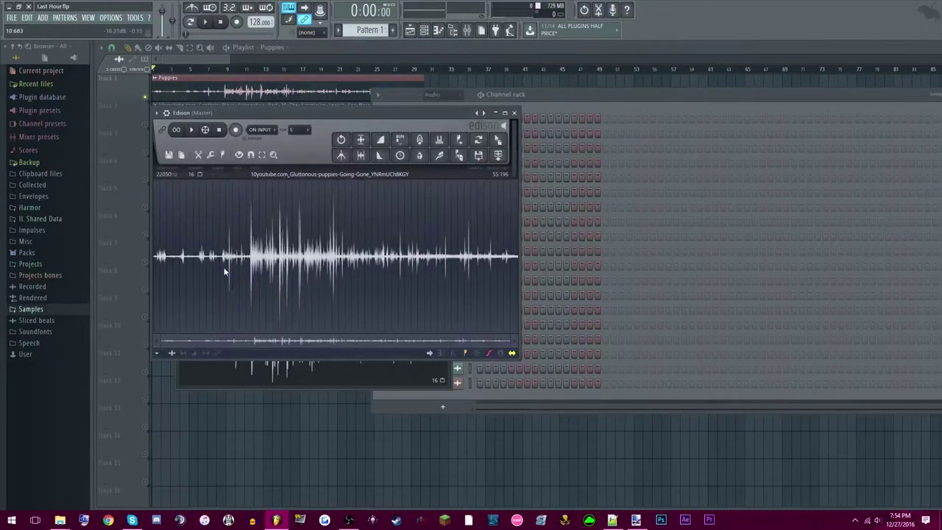
Select and audition the short peak from about 11.384 to 11.613 in the Puppies recording
scroll(229, 262, up, 5)
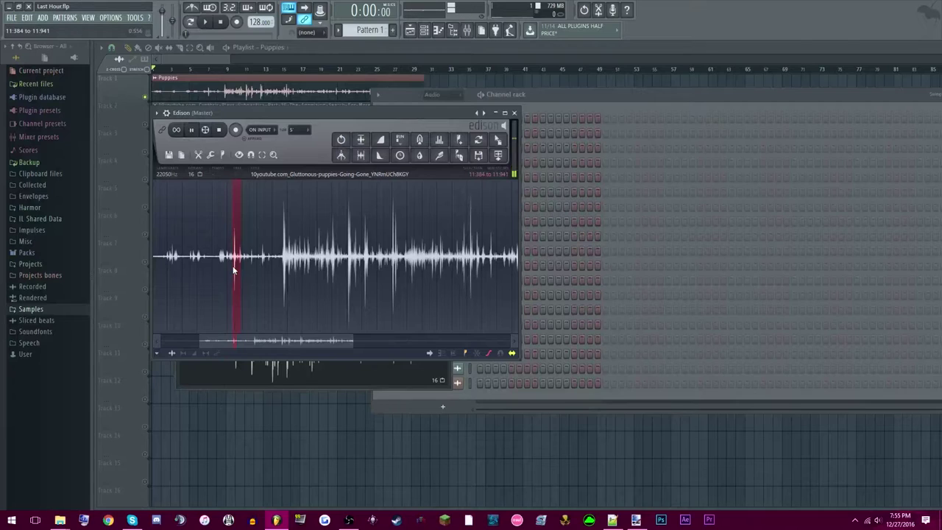
drag(240, 266, 236, 268)
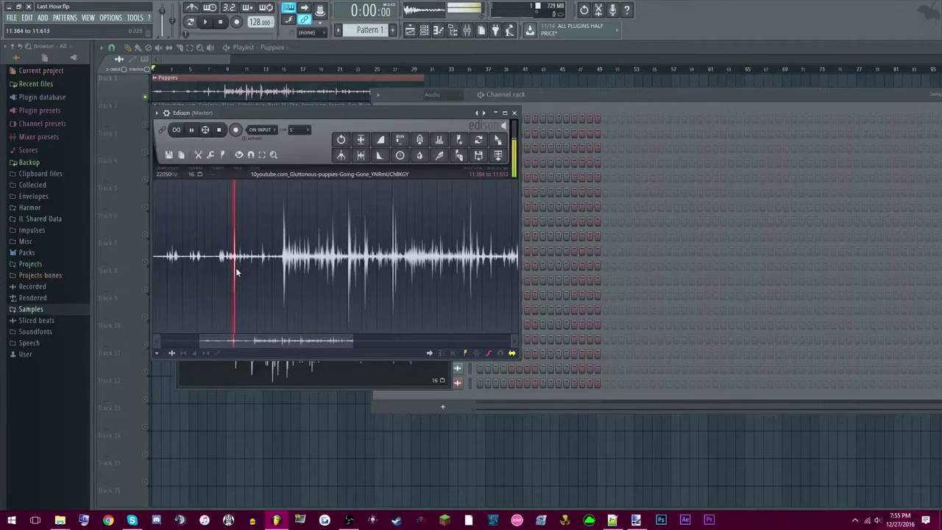
scroll(236, 271, up, 4)
drag(236, 271, 237, 274)
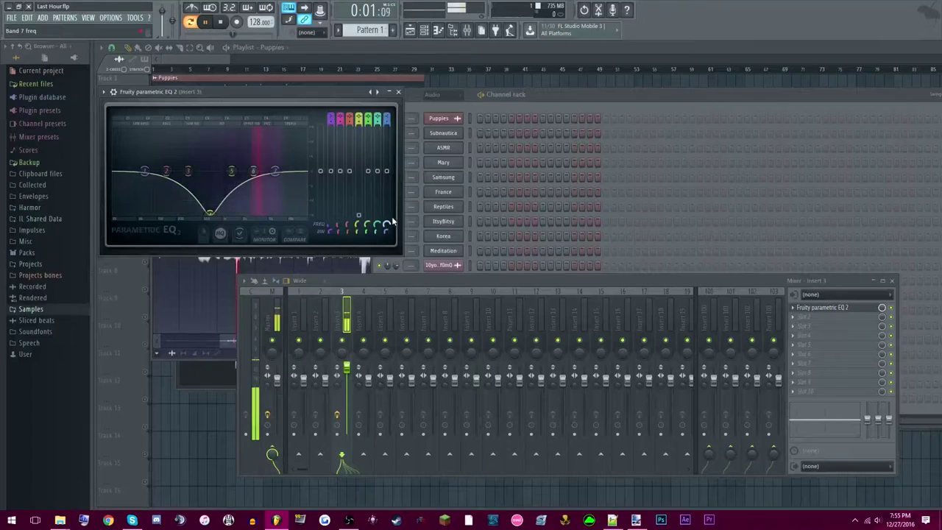
In Insert 3's Fruity Parametric EQ 2, boost high-shelf band 7 by about 12.4 dB and raise band 6 slightly
drag(386, 171, 388, 136)
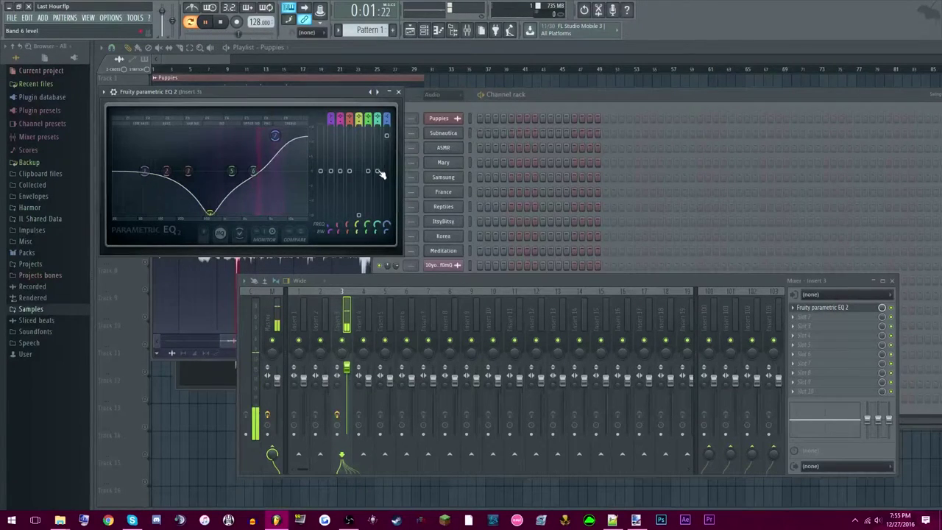
mouse_move(377, 171)
mouse_down()
mouse_move(377, 151)
mouse_move(384, 158)
mouse_up()
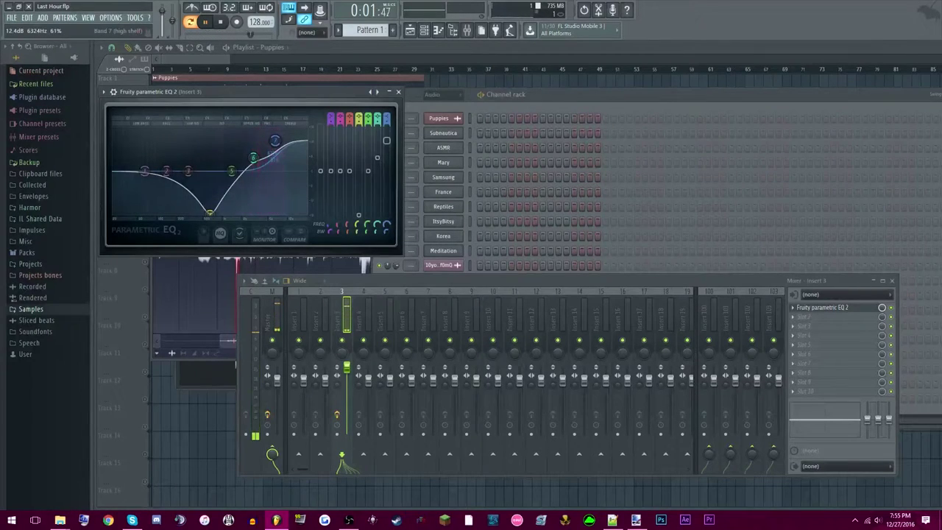
click(398, 91)
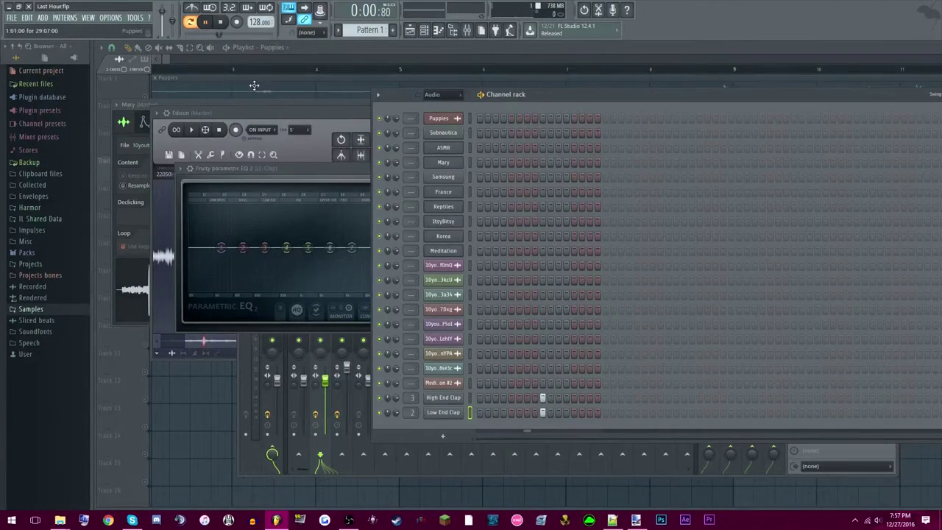
Lower the LE-Clap mixer track's volume to about -9.5 dB
click(363, 468)
drag(370, 469, 303, 470)
drag(325, 380, 331, 398)
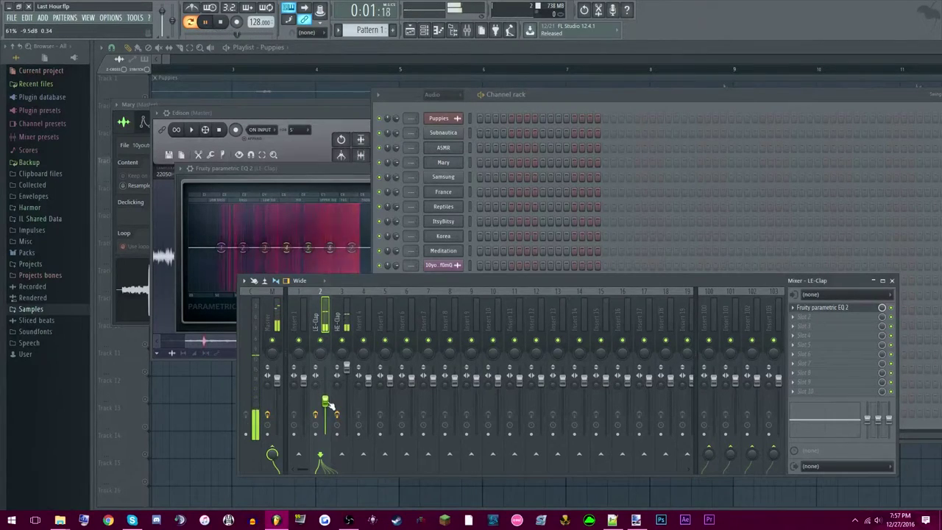
Adjust band 7 of the Fruity Parametric EQ 2 on the LE-Clap mixer track
click(820, 308)
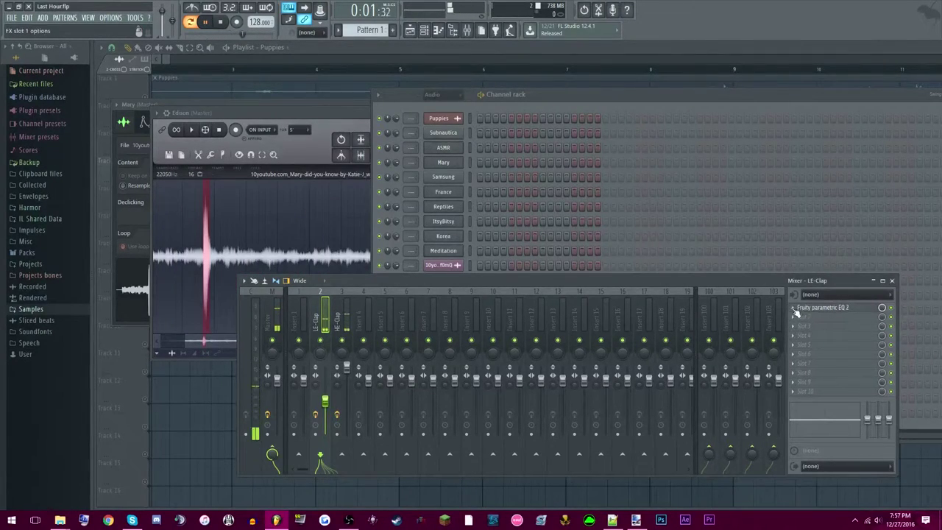
click(818, 311)
mouse_move(351, 247)
mouse_down()
mouse_move(351, 214)
mouse_move(351, 228)
mouse_up()
drag(463, 228, 419, 281)
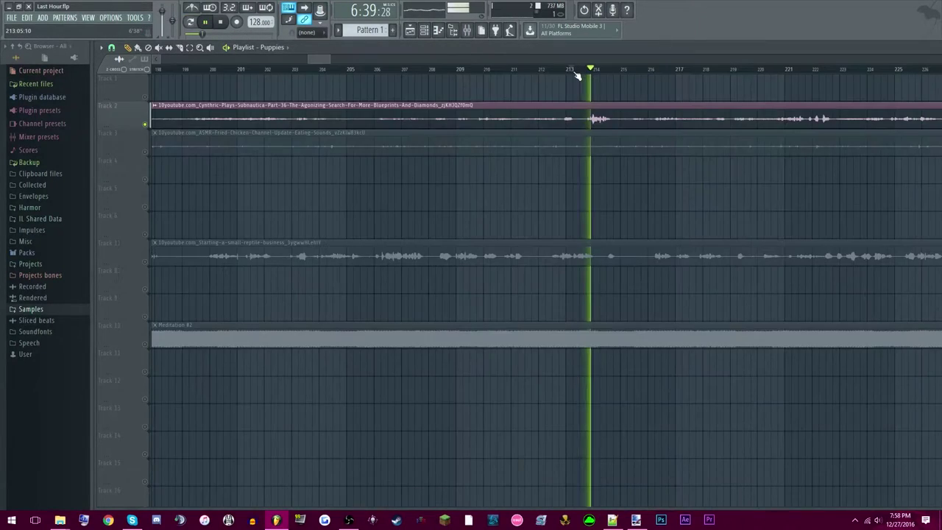
Audition the Subnautica recording around bars 725 to 728 and stop playback
key(space)
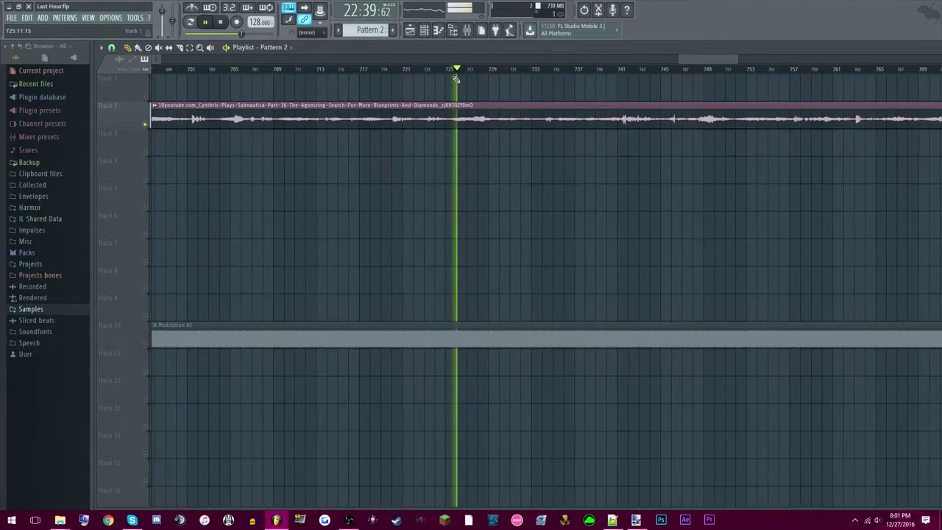
scroll(473, 135, up, 4)
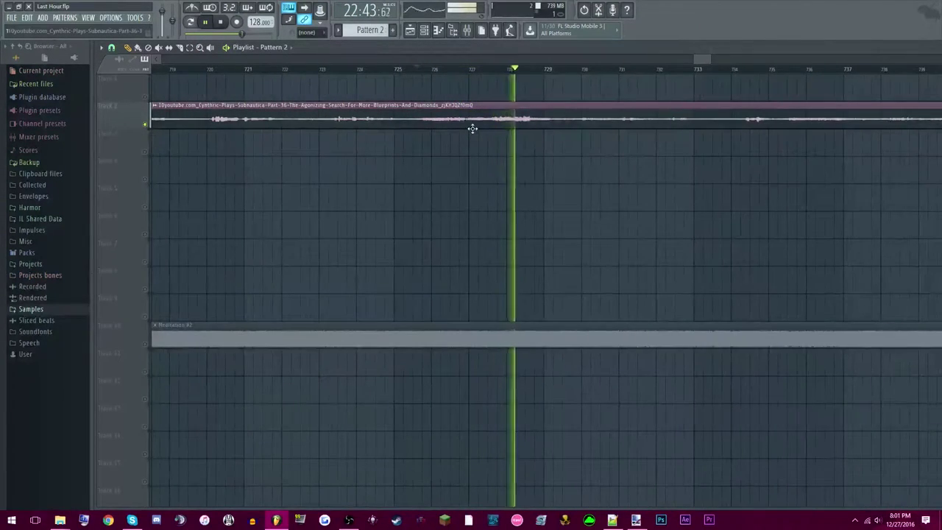
key(space)
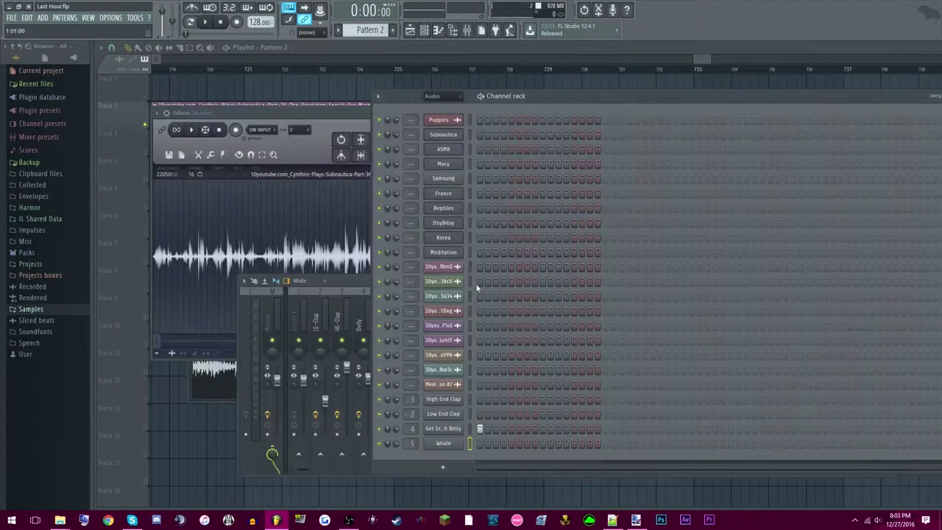
Add a Harmor channel and load the Whale sample's waveform into its image section, closing the Whale sampler window
click(444, 468)
click(464, 303)
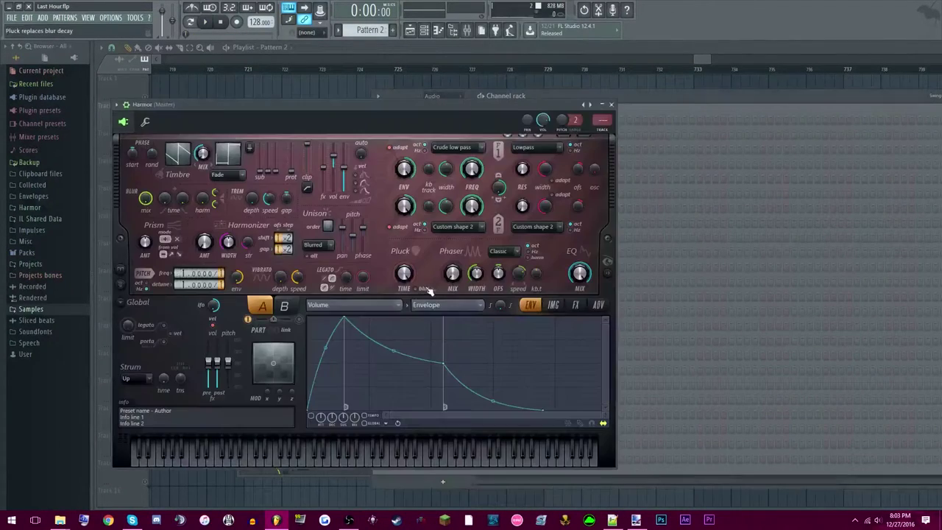
click(555, 306)
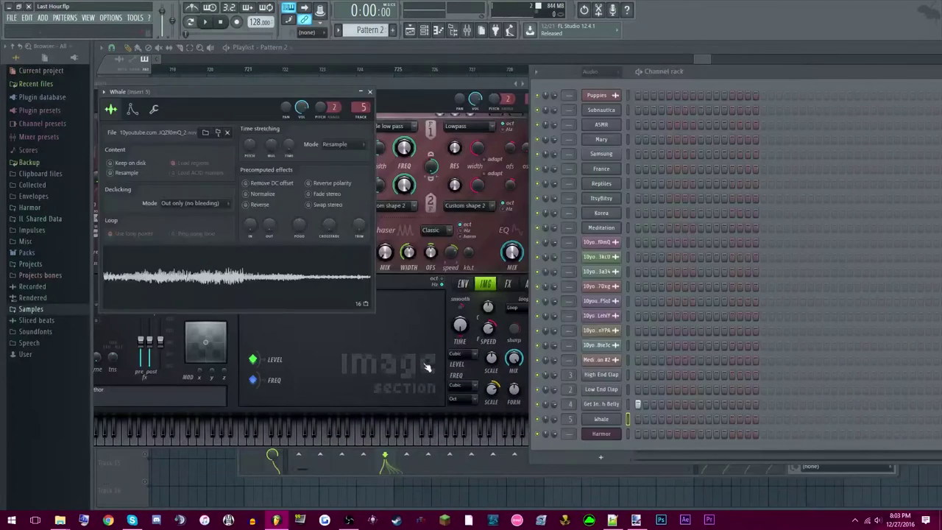
drag(308, 263, 370, 371)
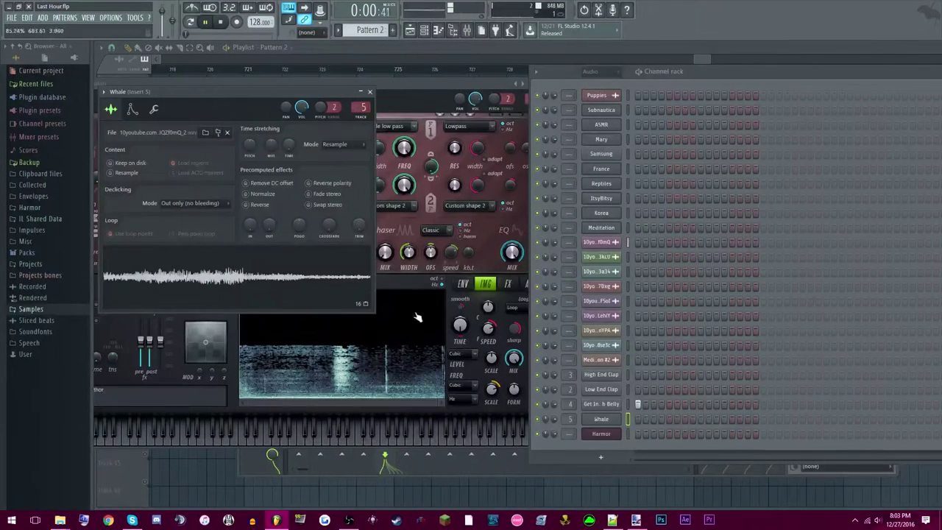
click(393, 86)
Audition Harmor's version of the Whale sample by playing several notes
drag(248, 374, 239, 377)
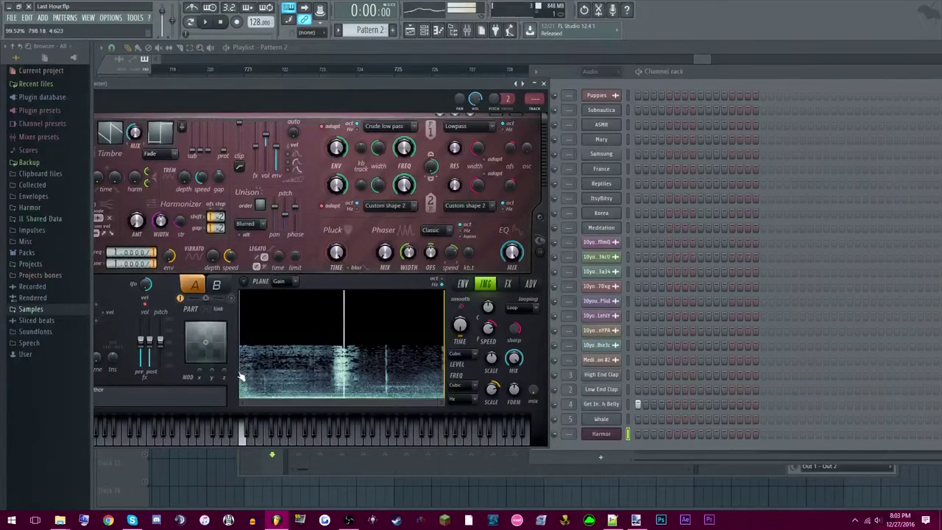
key(v)
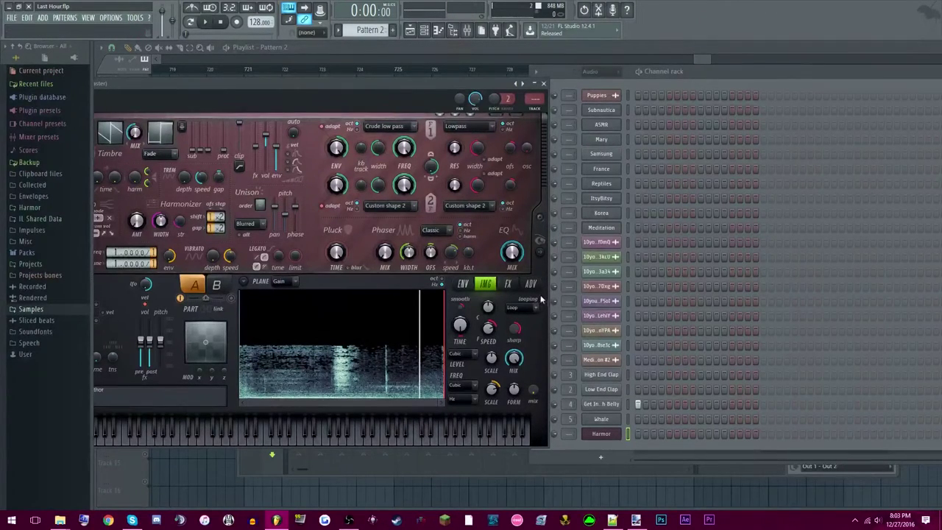
key(v)
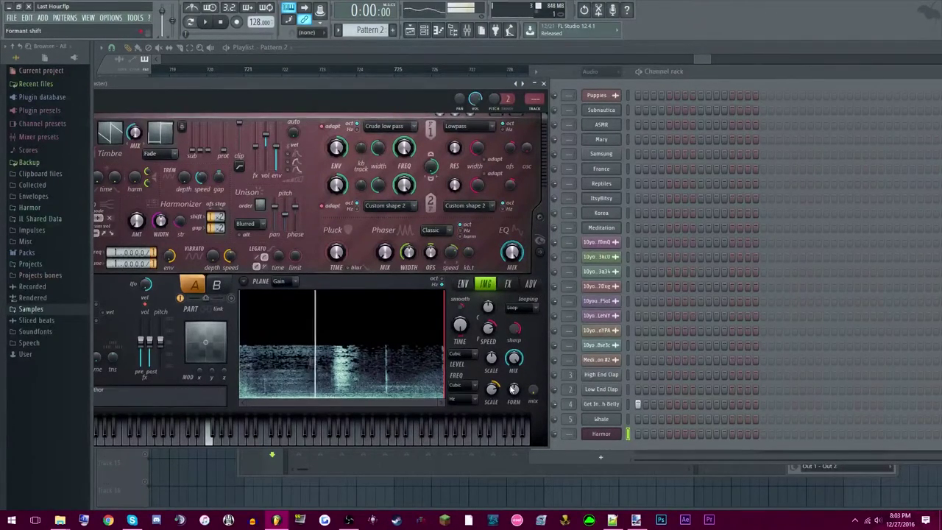
Set the image section's frequency scale to 0%, audition a note and bring the whole Harmor window into view
drag(492, 389, 492, 403)
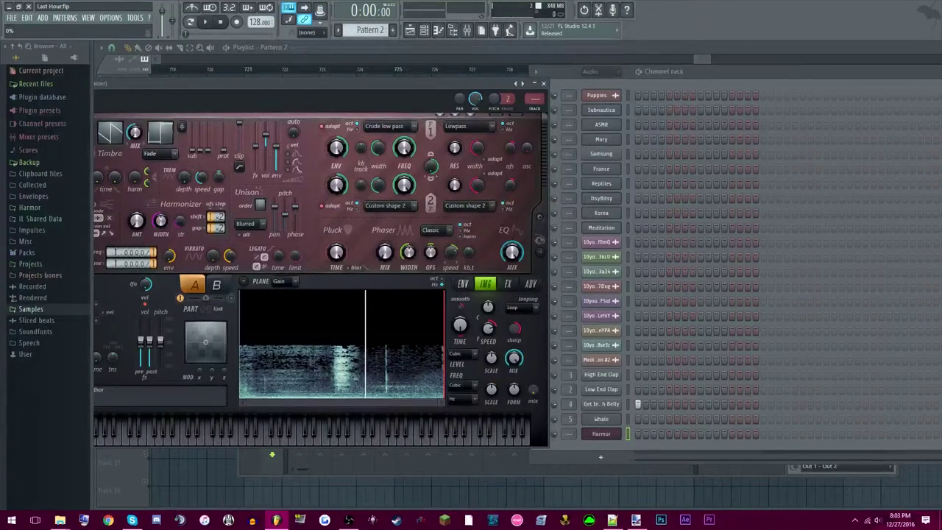
right_click(497, 394)
click(485, 379)
key(v)
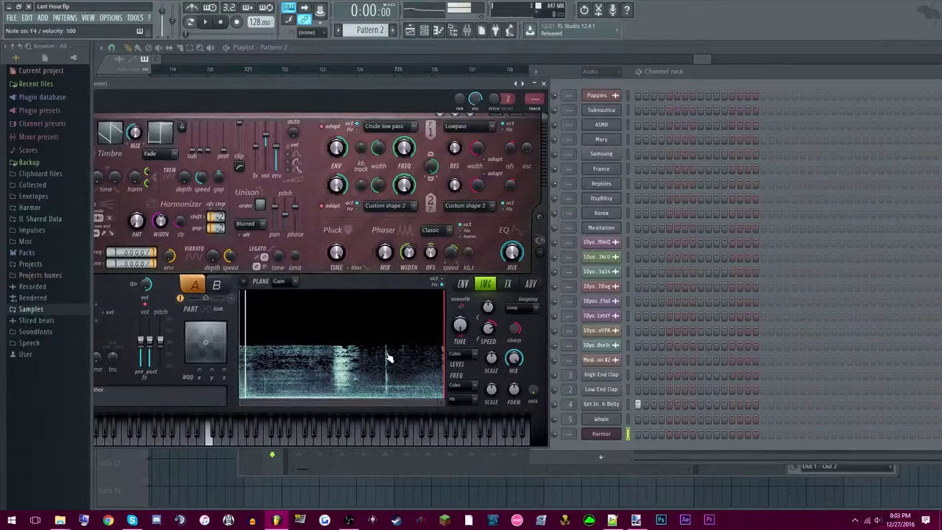
drag(400, 87, 478, 83)
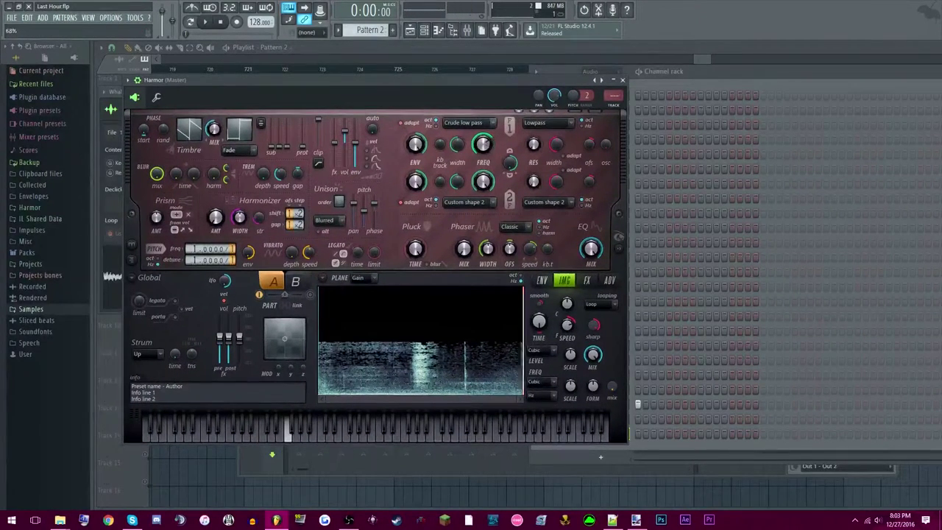
Adjust the frequency of Harmor's first filter while auditioning the sound with several notes
key(v)
drag(485, 142, 484, 147)
key(v)
key(x)
key(c)
key(v)
Raise Harmor's first sub-harmonic level to maximum and audition the sound up and down a run of notes
drag(271, 146, 274, 105)
key(x)
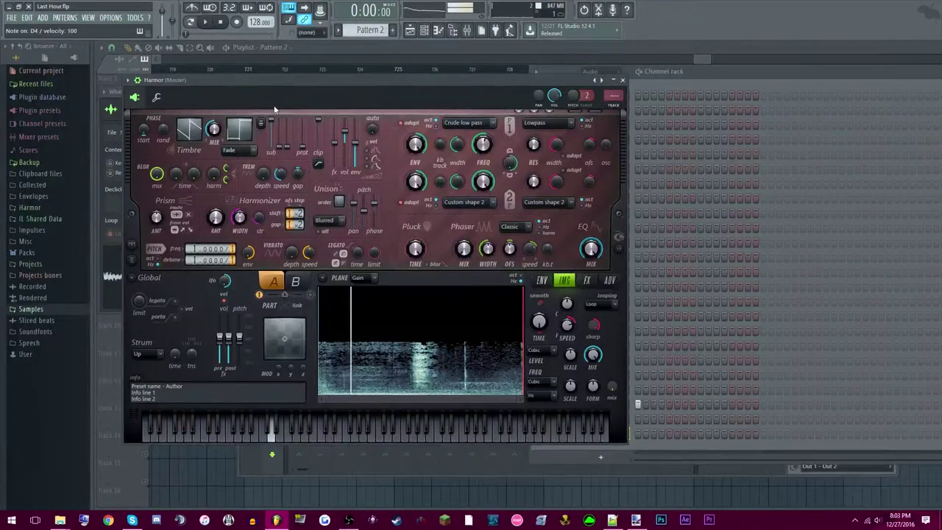
key(c)
key(v)
key(b)
key(v)
key(c)
key(x)
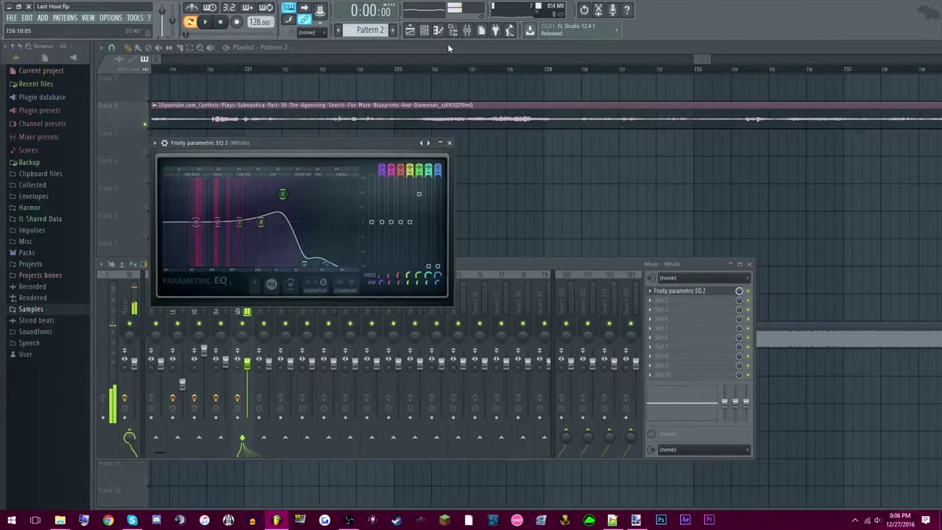
Open the piano roll of the Whale channel on mixer track 5 and play back its notes
click(425, 33)
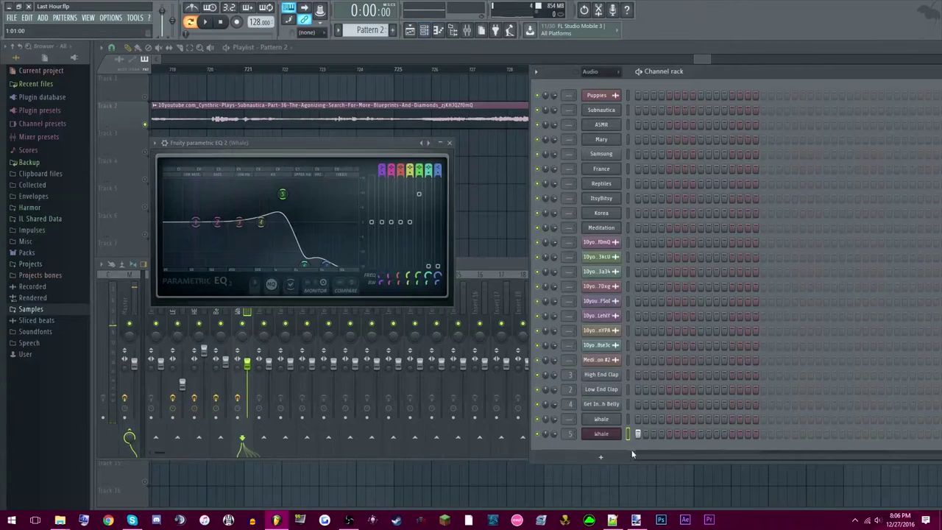
right_click(602, 434)
key(space)
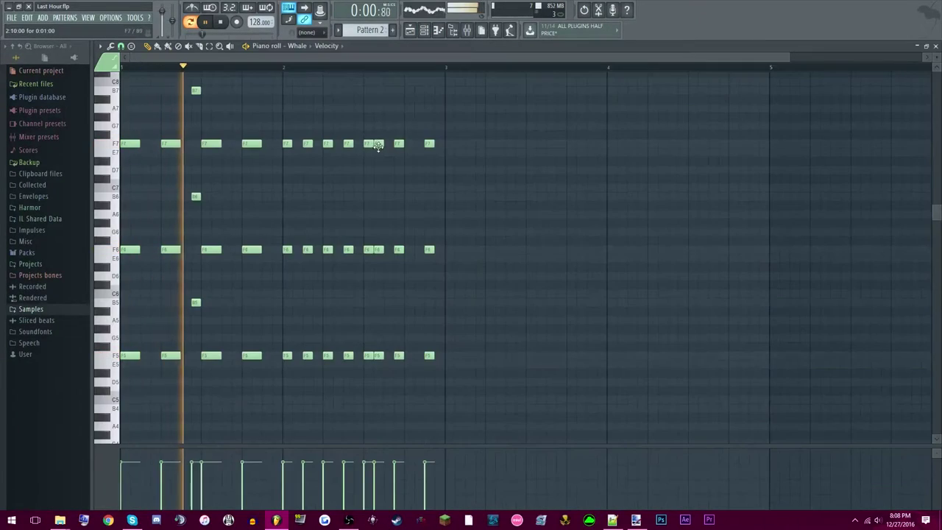
key(space)
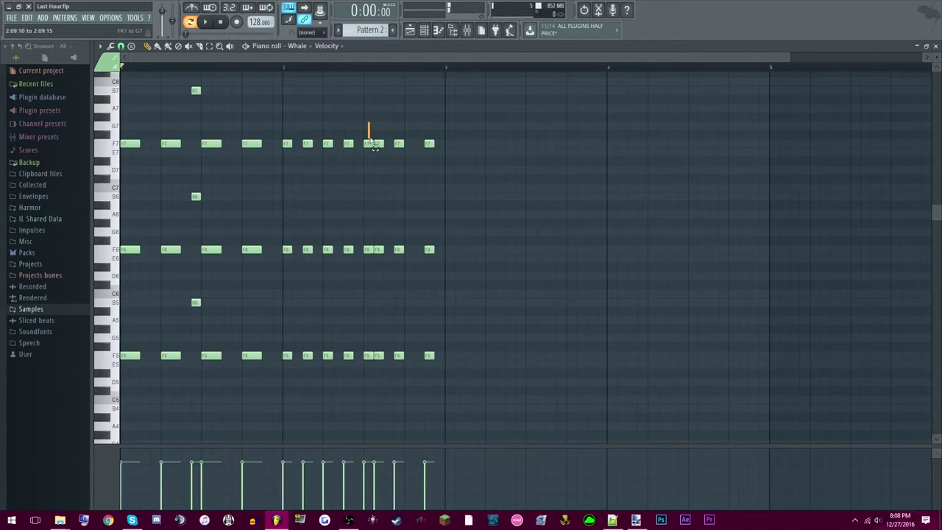
Raise the stacked F notes at step 9 of bar 2 to G and lower the bar's last stack to D
drag(369, 346, 371, 337)
key(space)
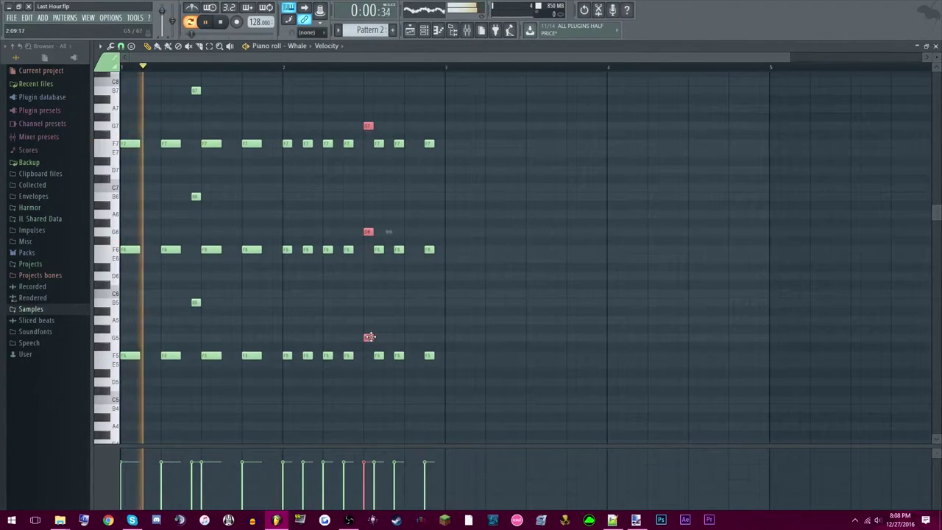
ctrl+click(403, 324)
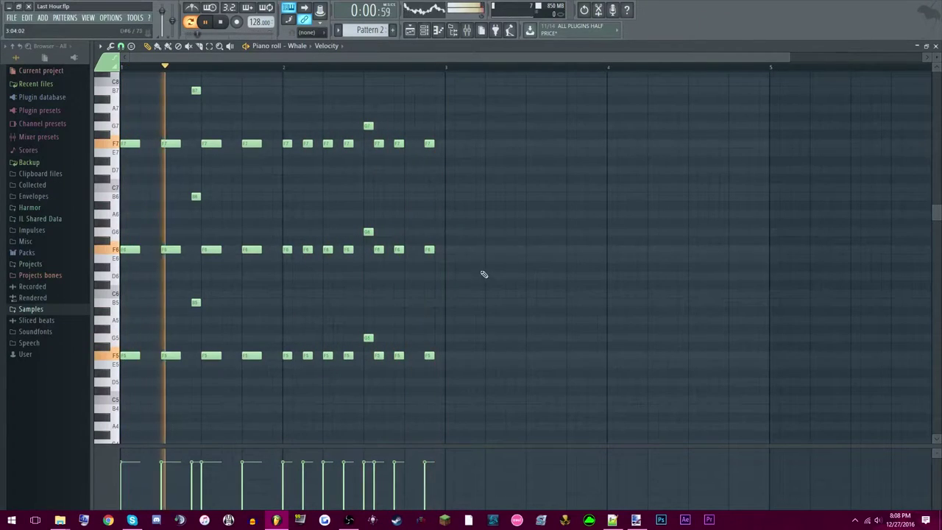
drag(435, 117, 427, 389)
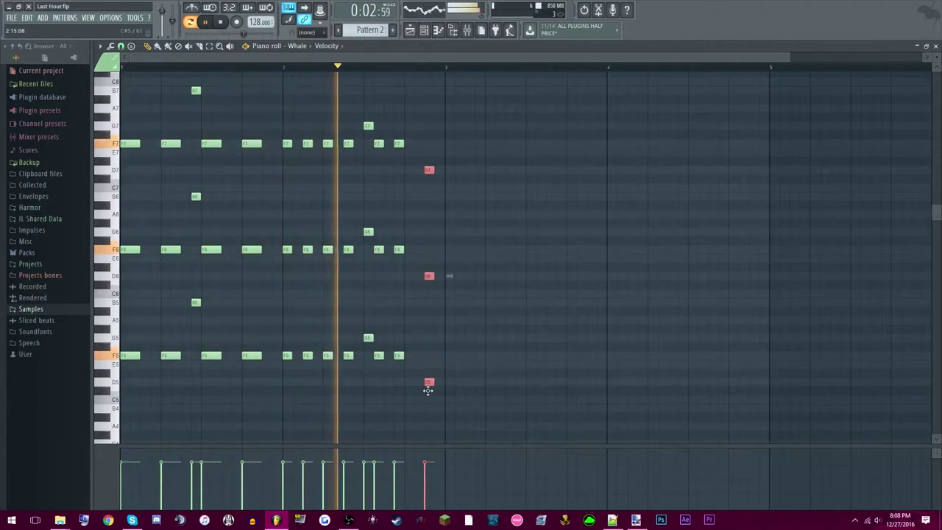
click(469, 390)
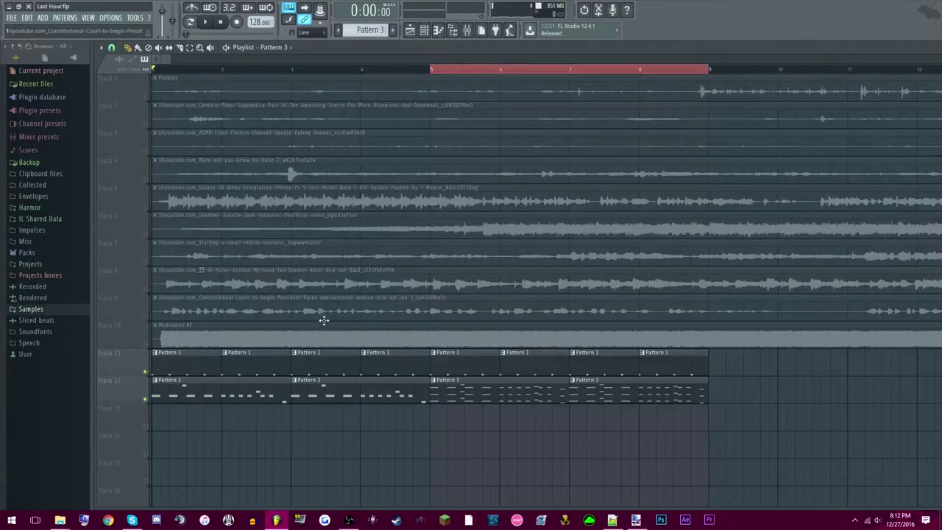
Solo the Constitutional Court recording on Track 9 and audition it from the middle of bar 1
right_click(145, 317)
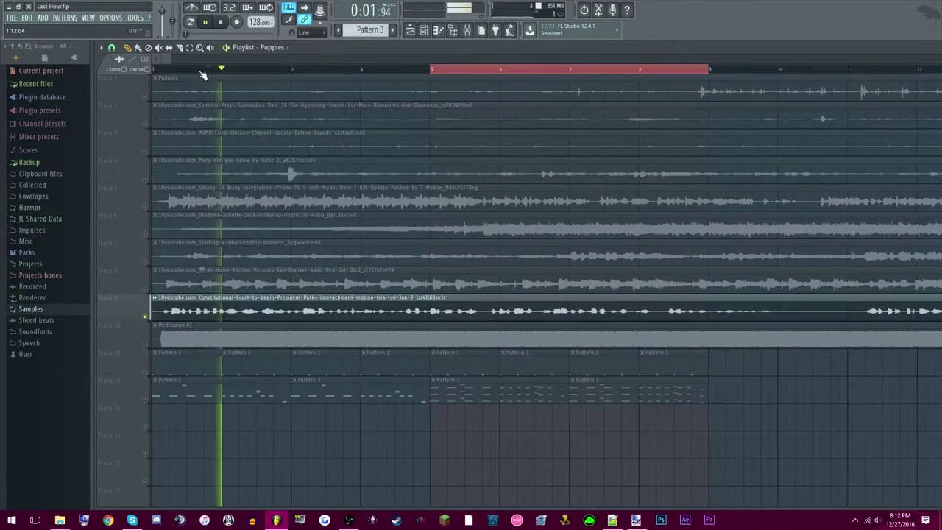
click(195, 71)
right_click(195, 71)
click(195, 70)
key(space)
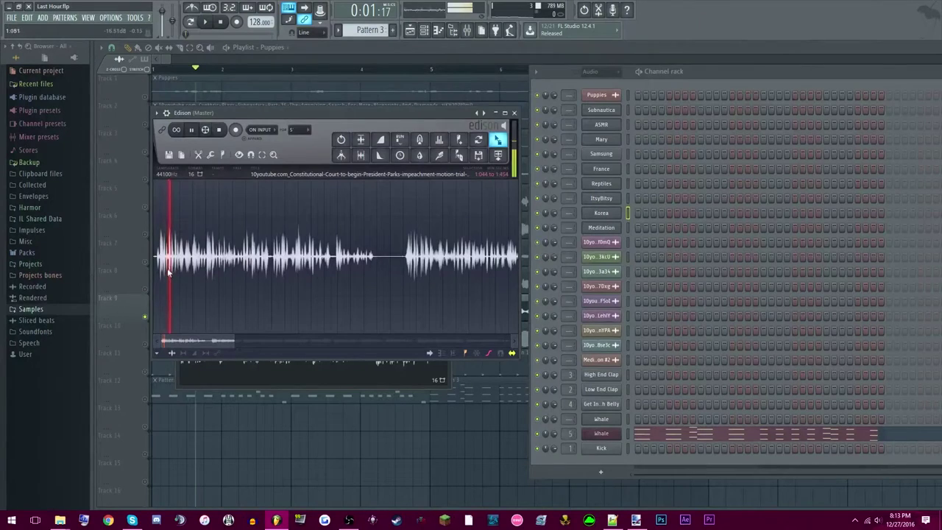
Select and audition a short section near the start of the Constitutional Court recording in Edison
drag(168, 272, 170, 273)
key(space)
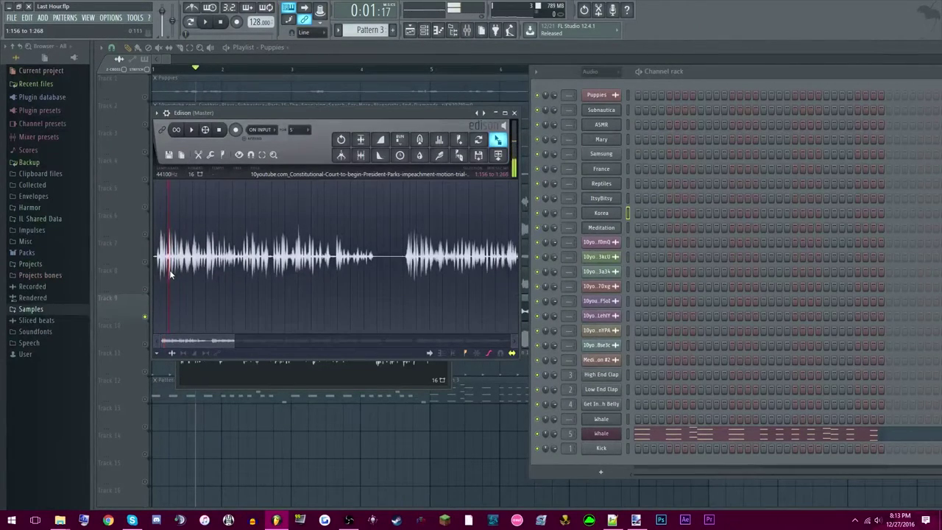
click(168, 270)
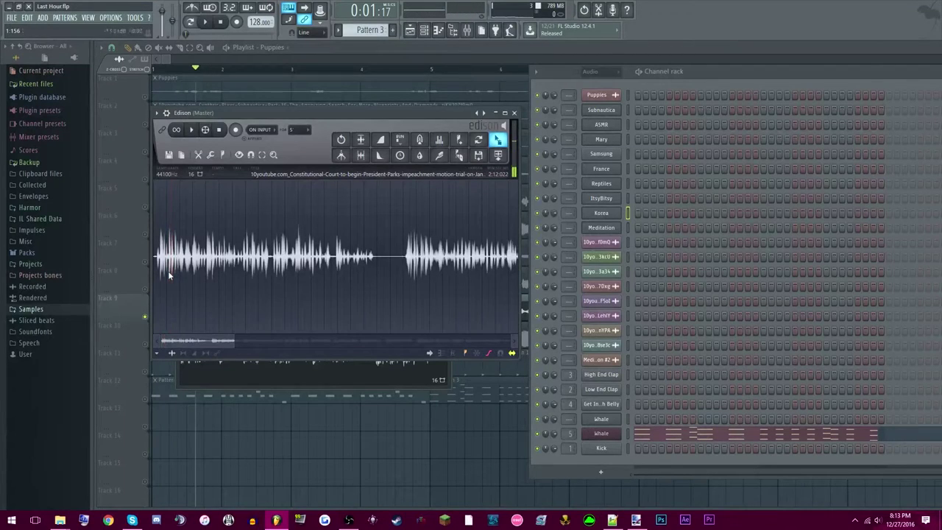
scroll(169, 275, up, 7)
key(space)
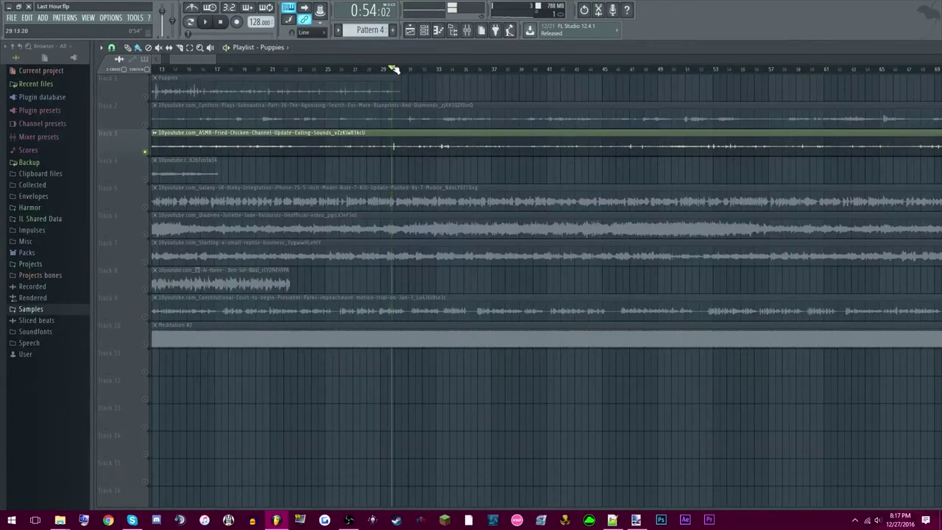
Audition the ASMR fried chicken recording on Track 3 from around bar 28
click(366, 69)
key(space)
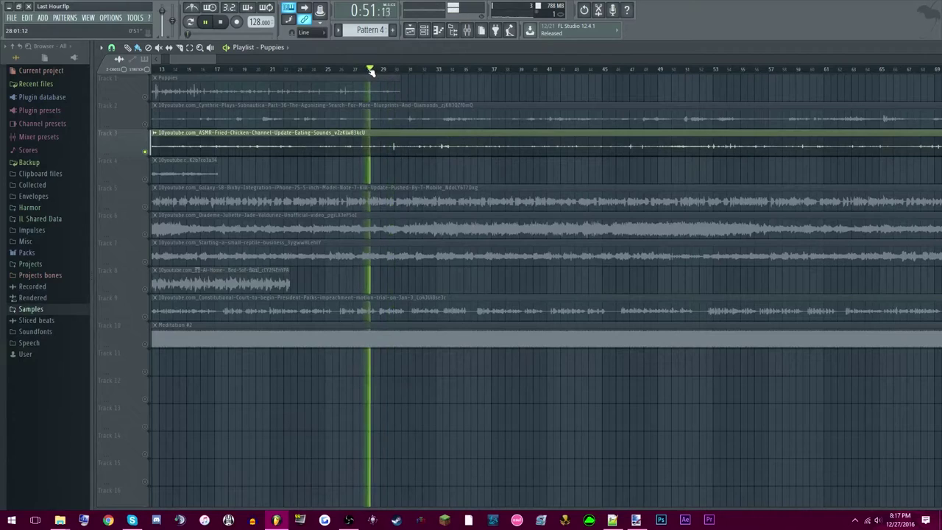
key(space)
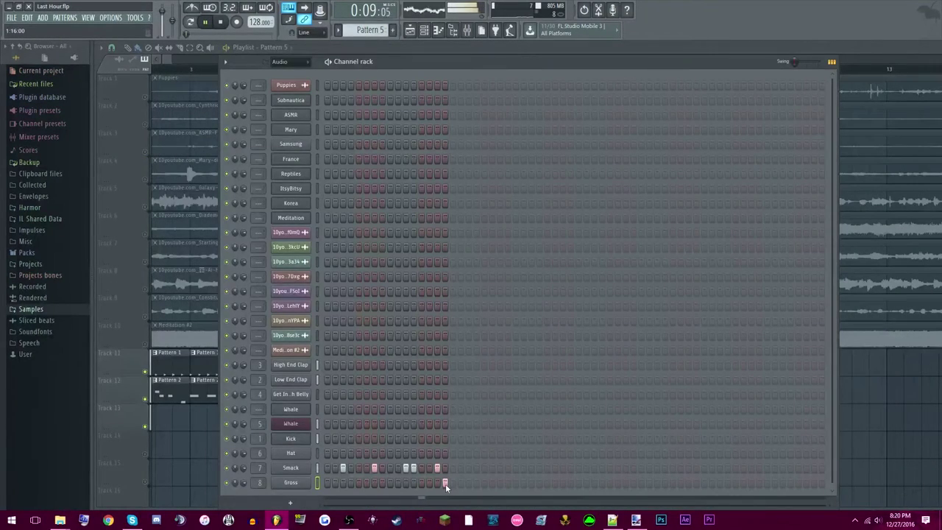
Remove the Gross channel's step 16 in Pattern 5 and close the Kick equalizer and mixer windows
right_click(445, 484)
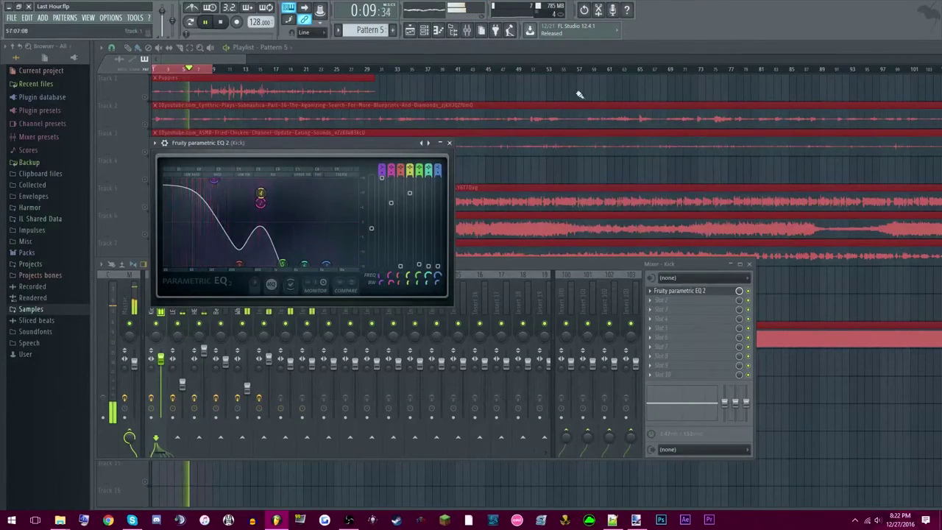
key(F12)
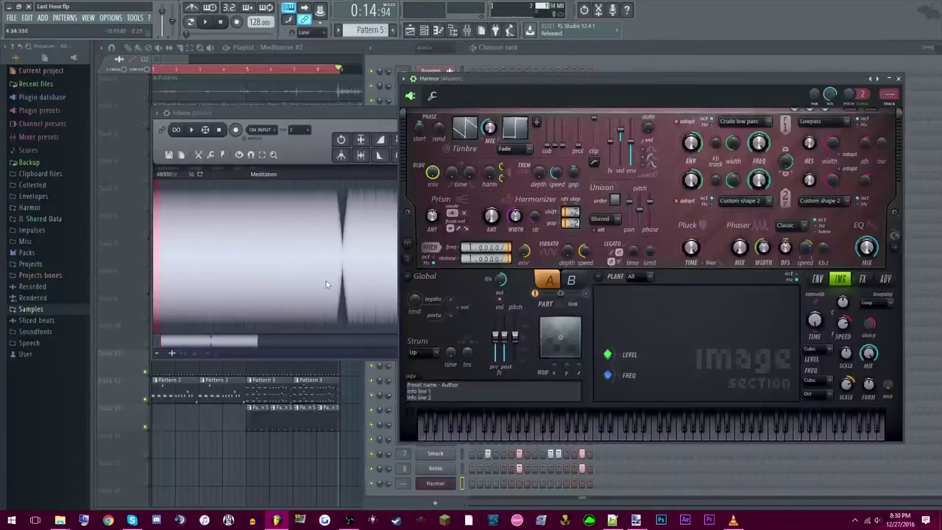
Move Edison clear of Harmor's image section and transfer the Meditation audio into the new Harmor channel
drag(368, 112, 353, 128)
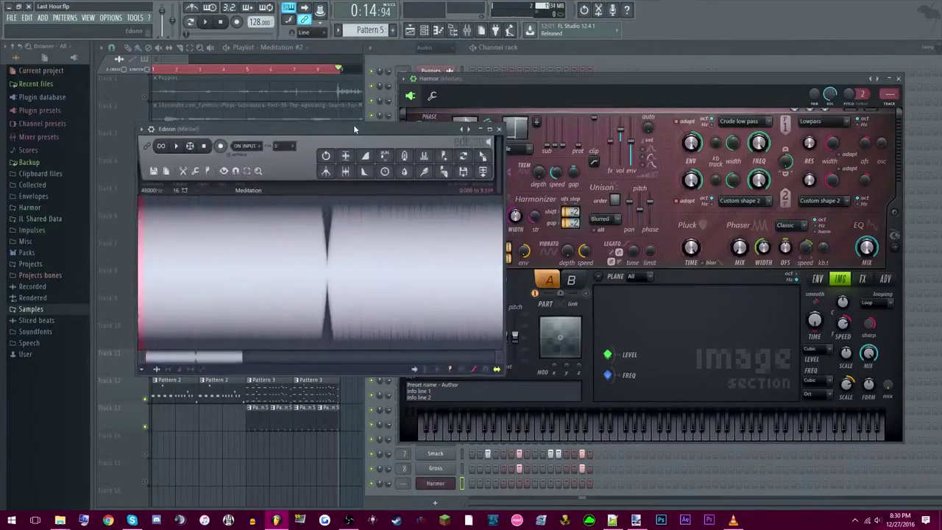
click(483, 173)
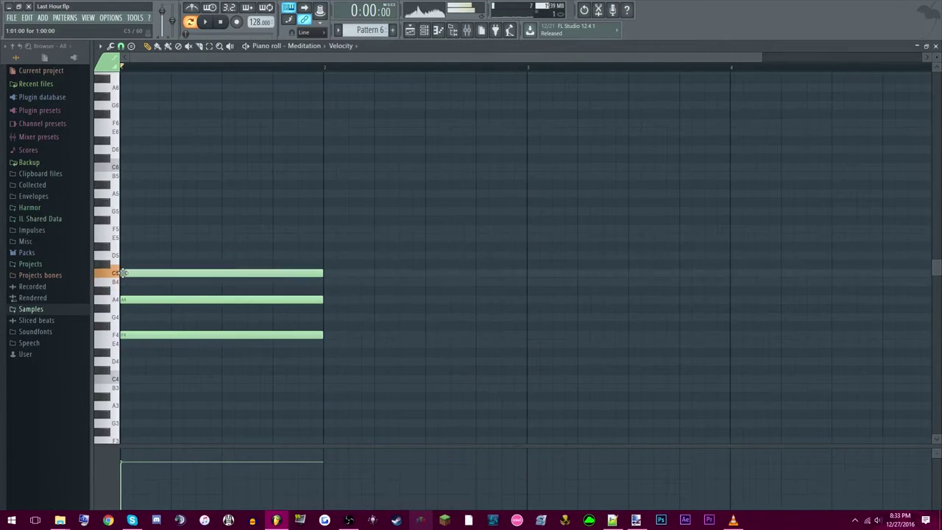
Play back the Meditation chords in Pattern 6 and add a D4 note after the opening F4, A4, C5 chord
key(space)
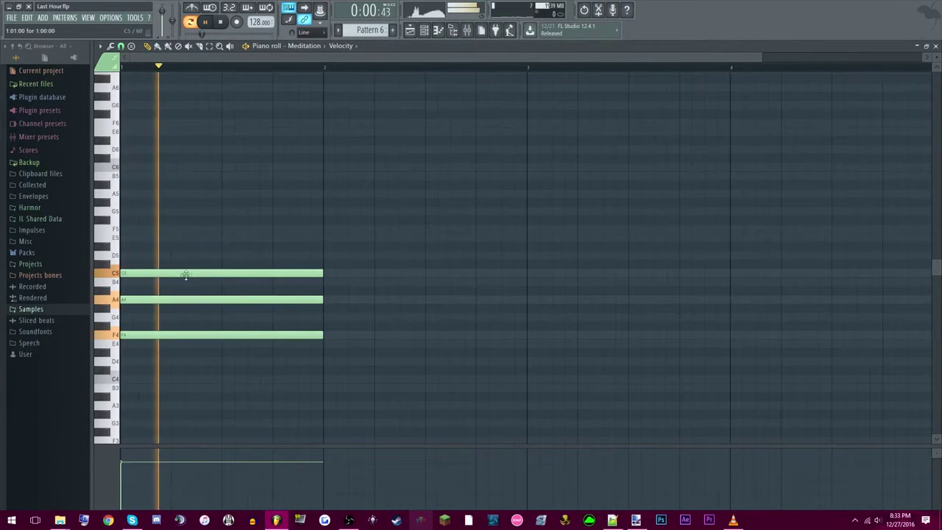
click(425, 364)
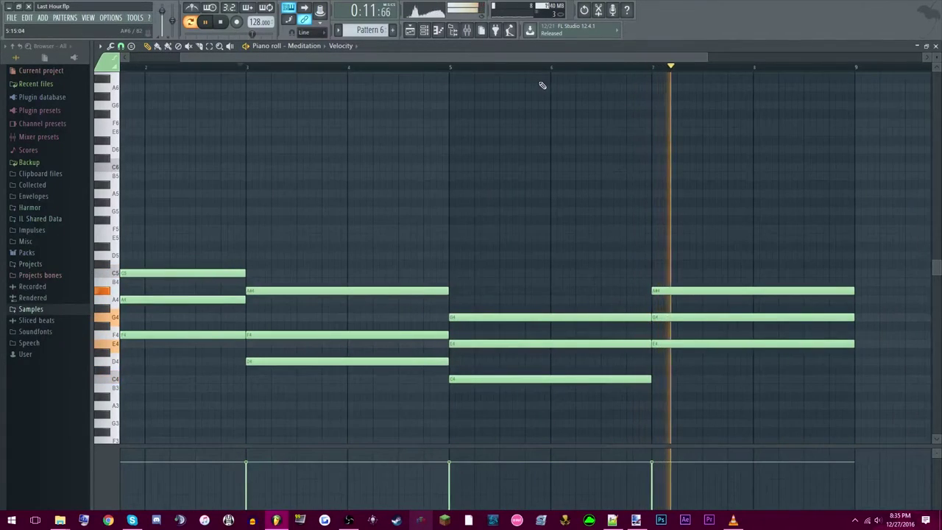
key(F7)
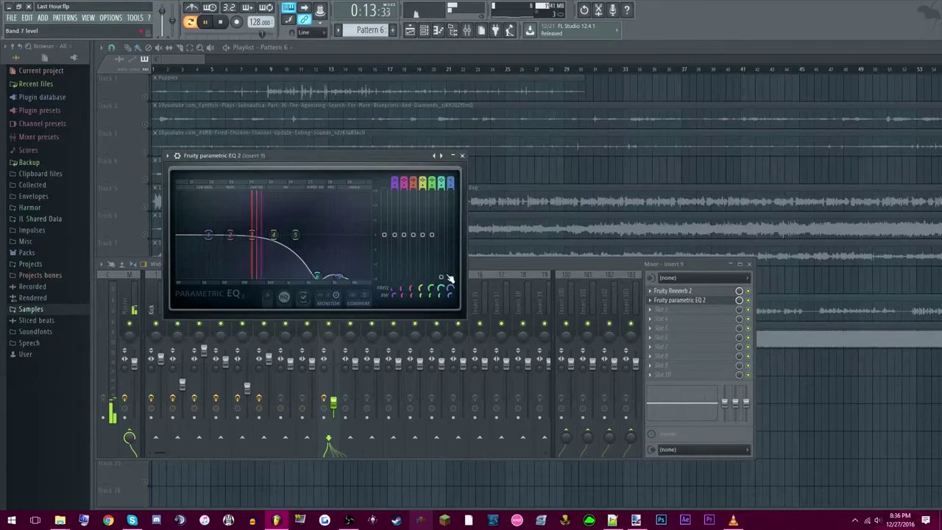
Adjust band 7 of the Fruity Parametric EQ 2 on mixer Insert 9
drag(451, 298, 452, 291)
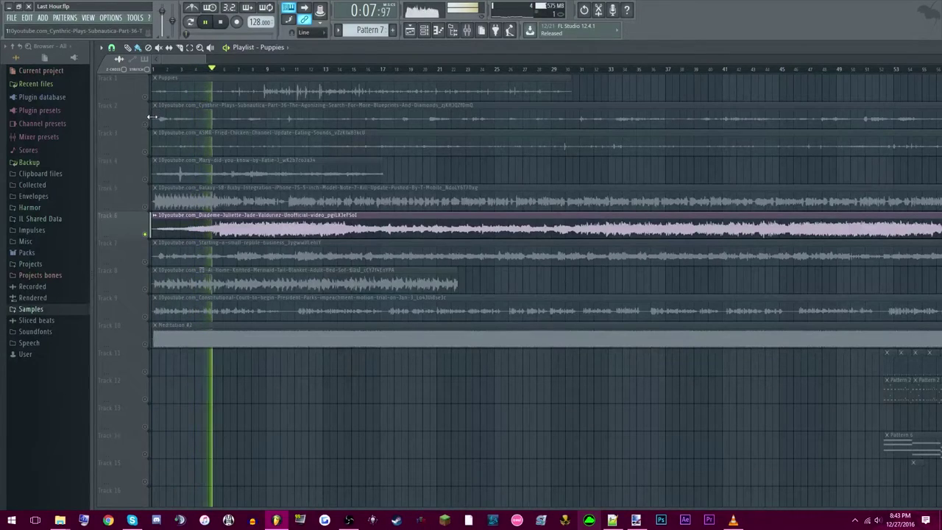
Stop the Diademe recording's playback and look through the channels in the channel rack
key(space)
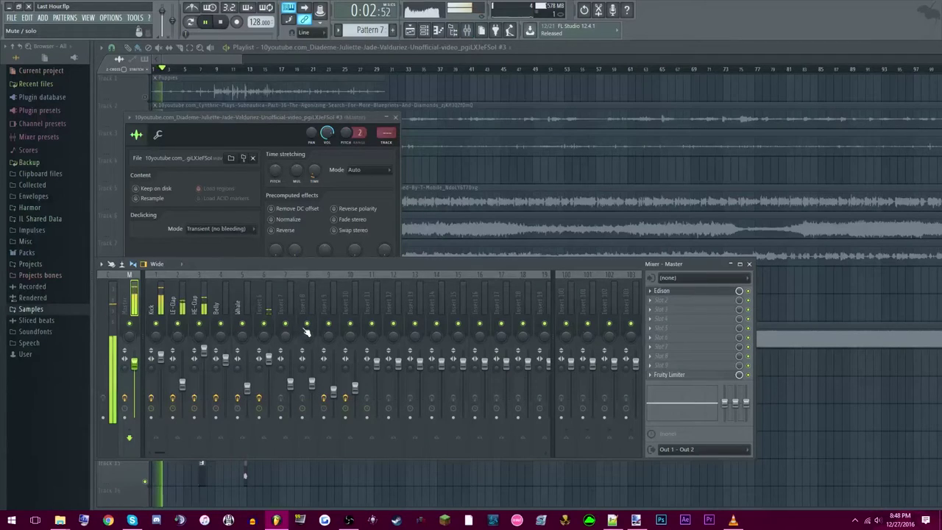
click(430, 30)
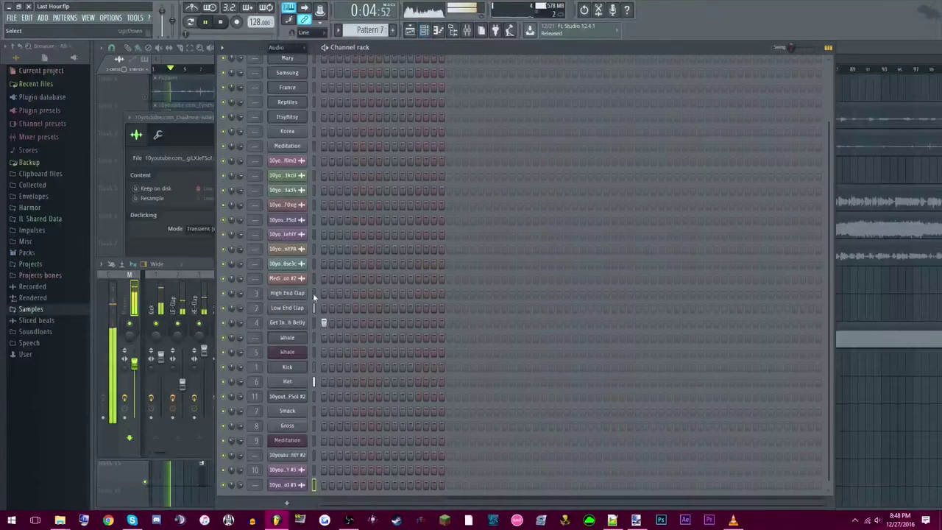
scroll(291, 486, down, 1)
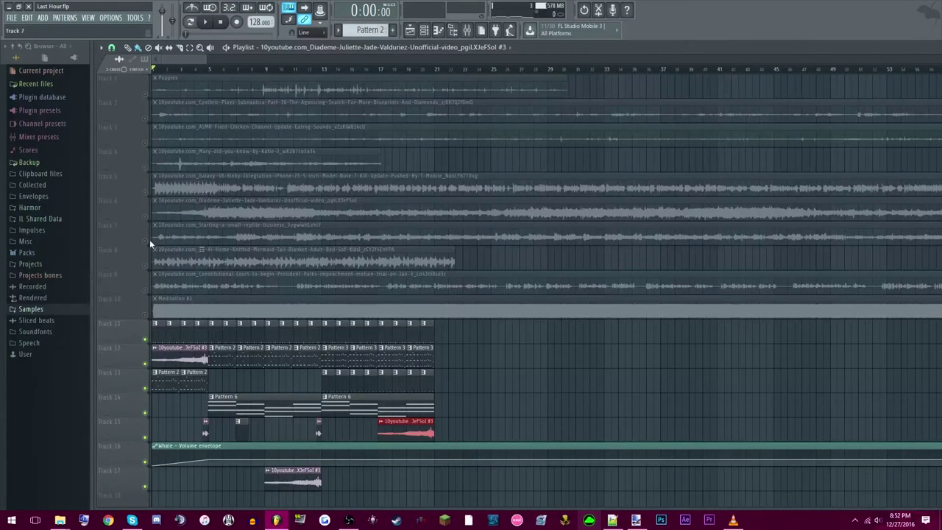
Solo and audition the Mermaid Tail Blanket recording on Track 8, and select a short section near its start in Edison
click(148, 267)
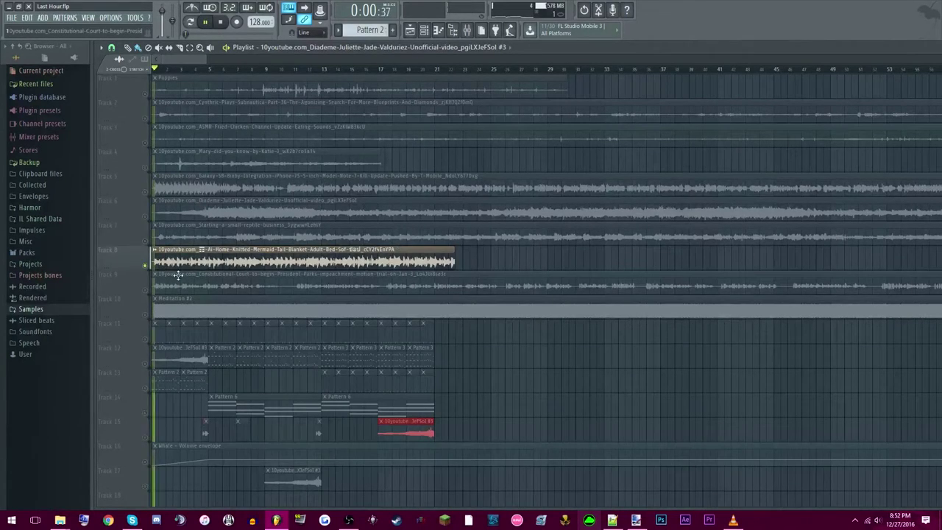
scroll(181, 280, up, 1)
scroll(181, 281, down, 2)
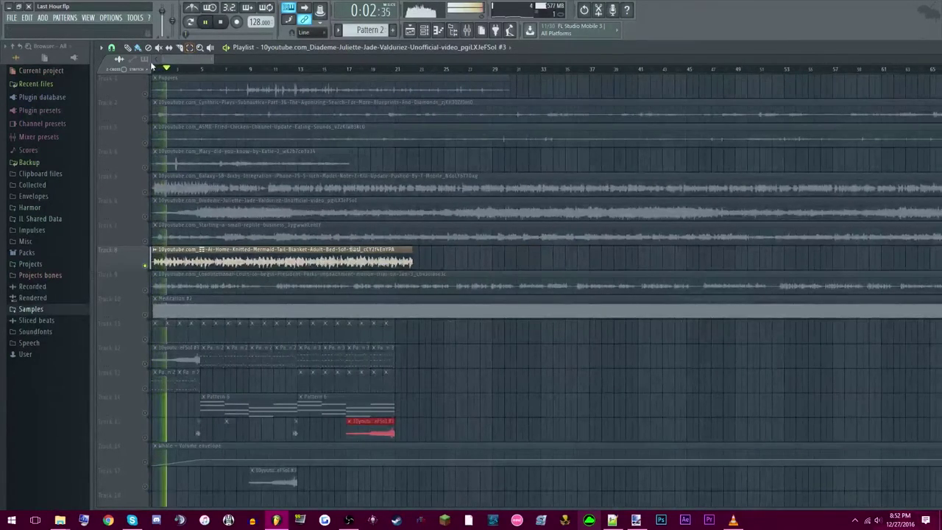
scroll(181, 127, up, 3)
scroll(181, 68, up, 2)
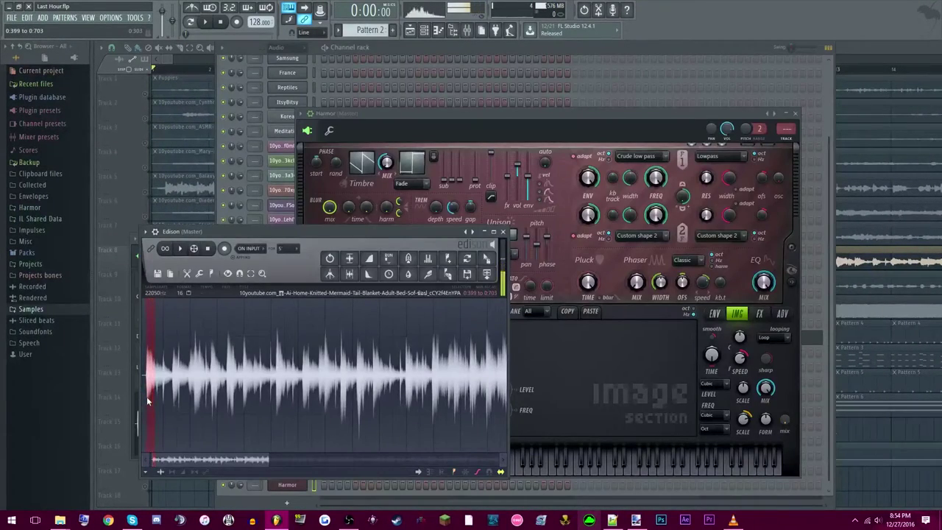
drag(147, 401, 158, 399)
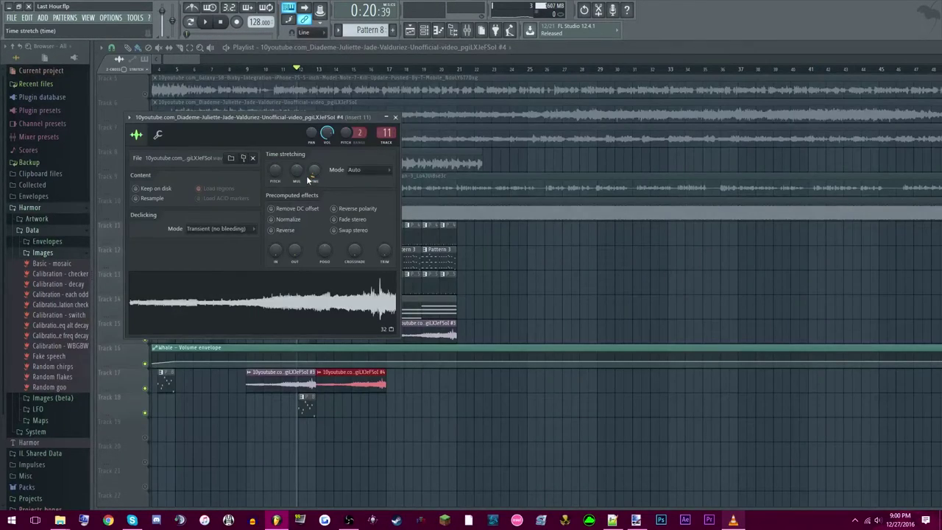
Reverse the Diademe audio clip #4 placed on Track 17
click(292, 231)
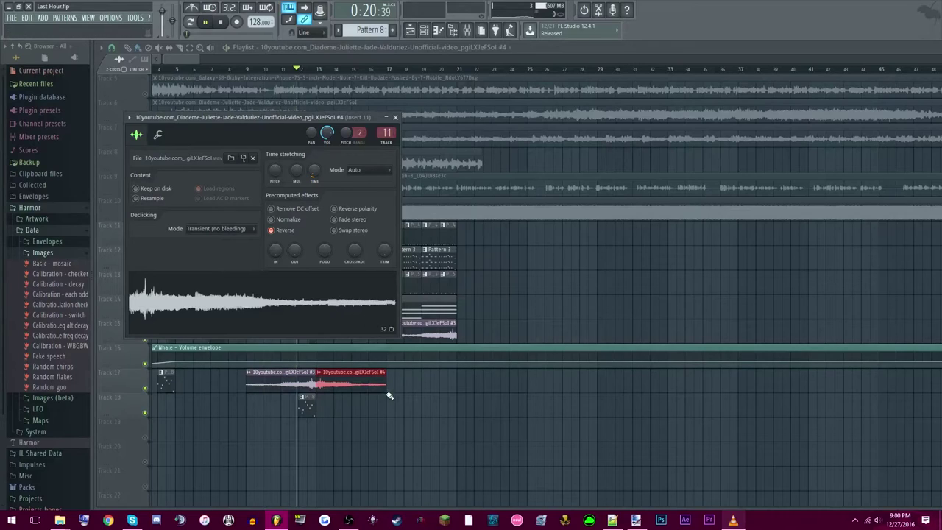